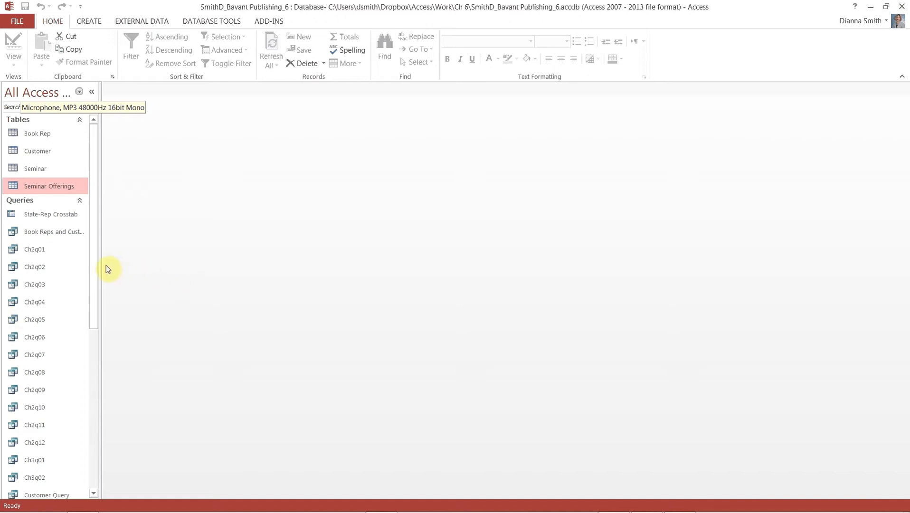
Step: Open the Seminar Offerings by Customer report in Design View and collapse the Navigation Pane
{"action": "left_click_drag", "start_coordinate": [91, 267], "coordinate": [82, 473]}
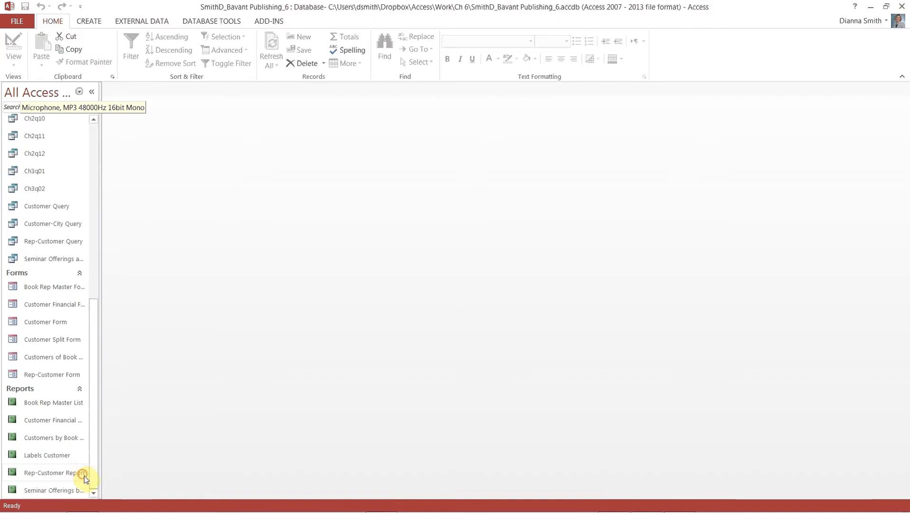
{"action": "right_click", "coordinate": [61, 489]}
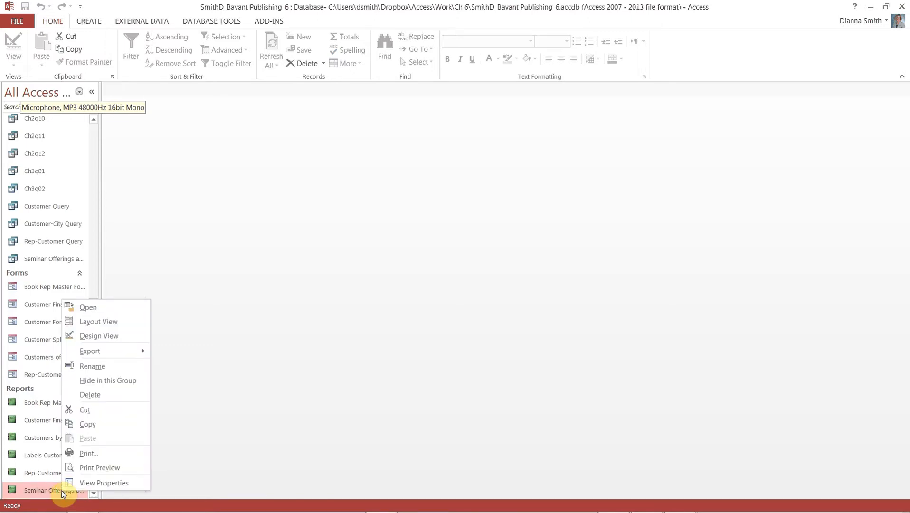
{"action": "left_click", "coordinate": [108, 337]}
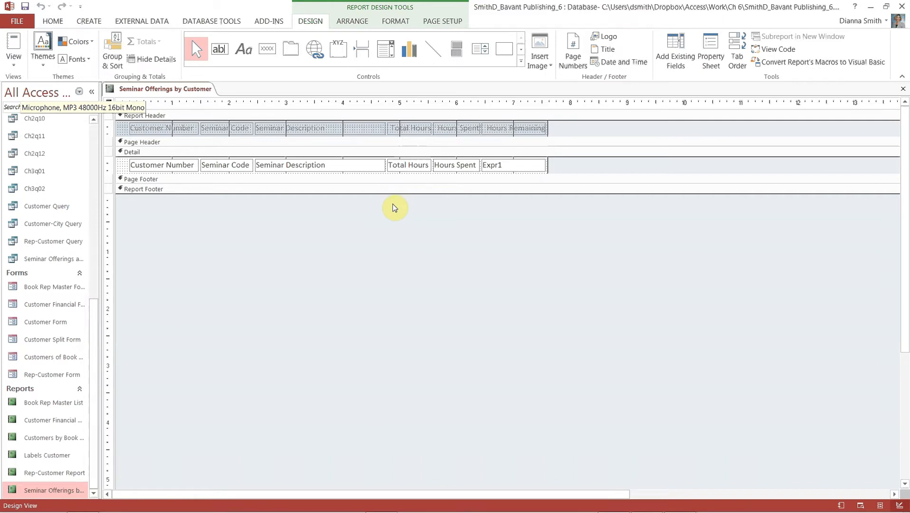
{"action": "left_click", "coordinate": [96, 94]}
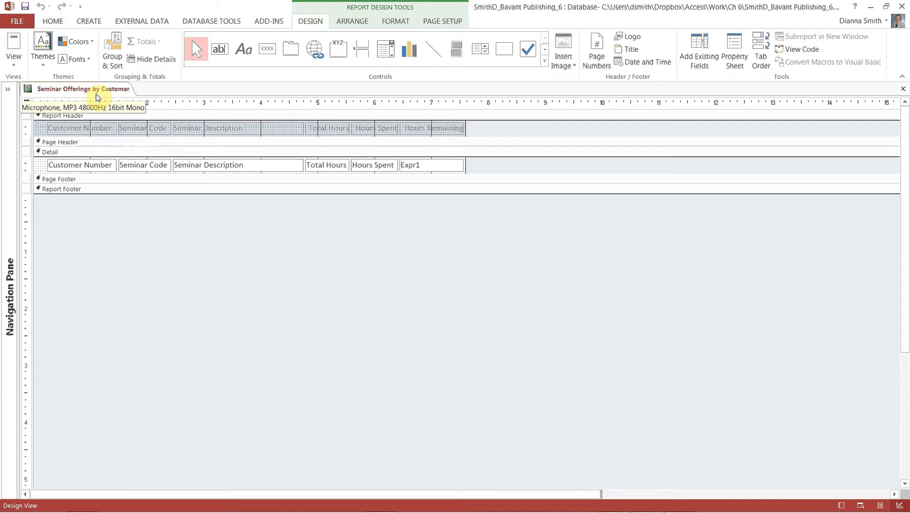
{"action": "left_click", "coordinate": [90, 130]}
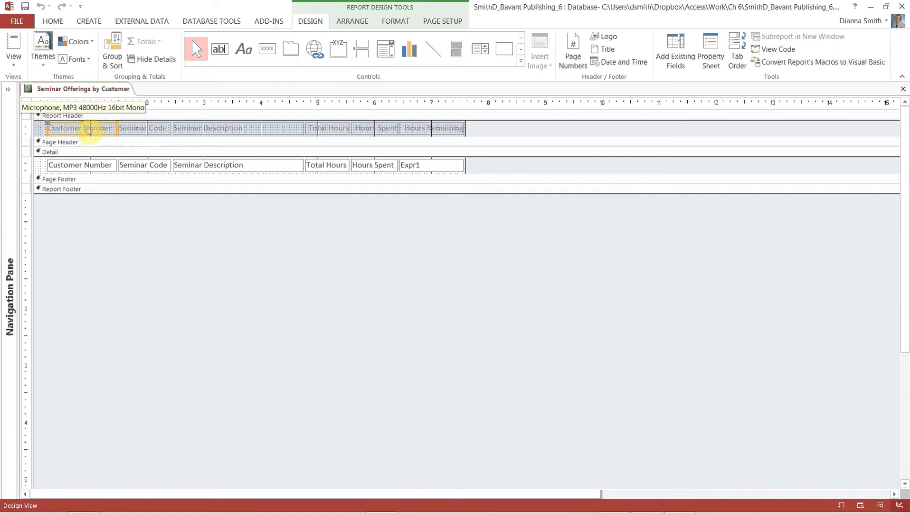
{"action": "left_click", "coordinate": [137, 133]}
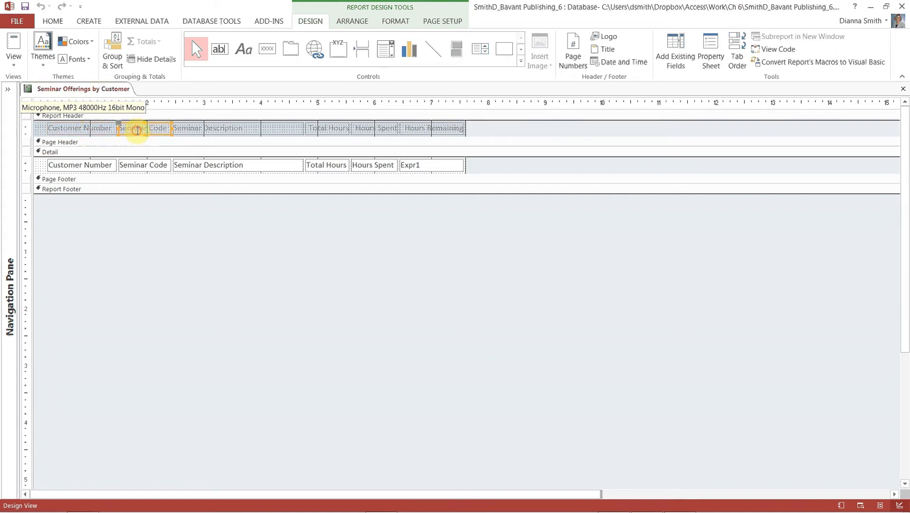
{"action": "left_click", "coordinate": [197, 130]}
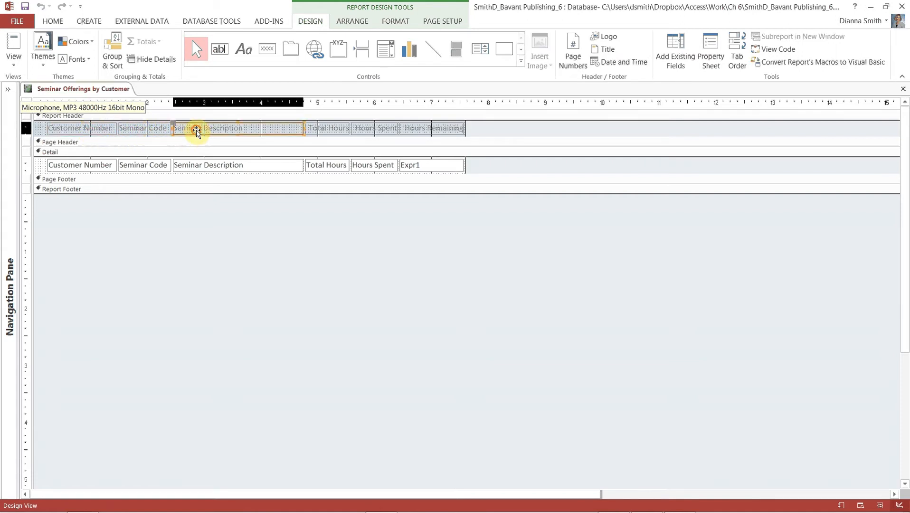
{"action": "left_click", "coordinate": [90, 164]}
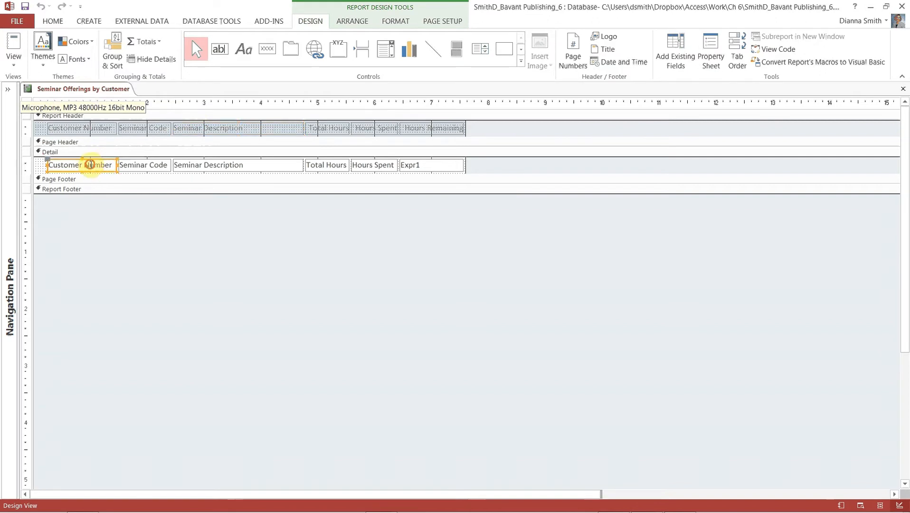
{"action": "left_click", "coordinate": [144, 165]}
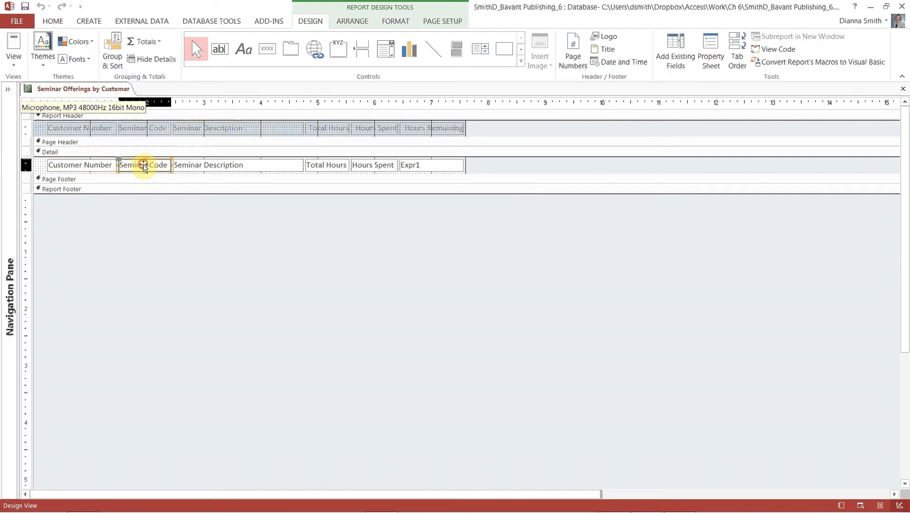
{"action": "left_click", "coordinate": [69, 164]}
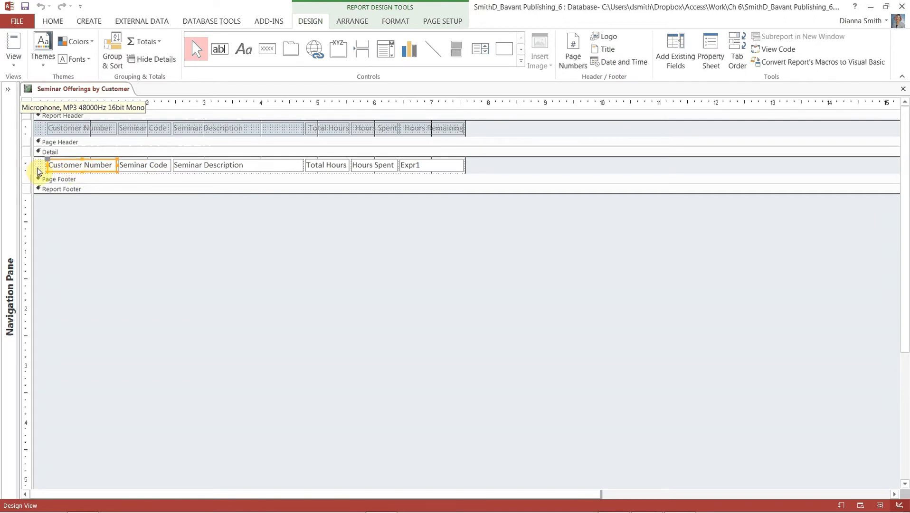
{"action": "left_click", "coordinate": [71, 128]}
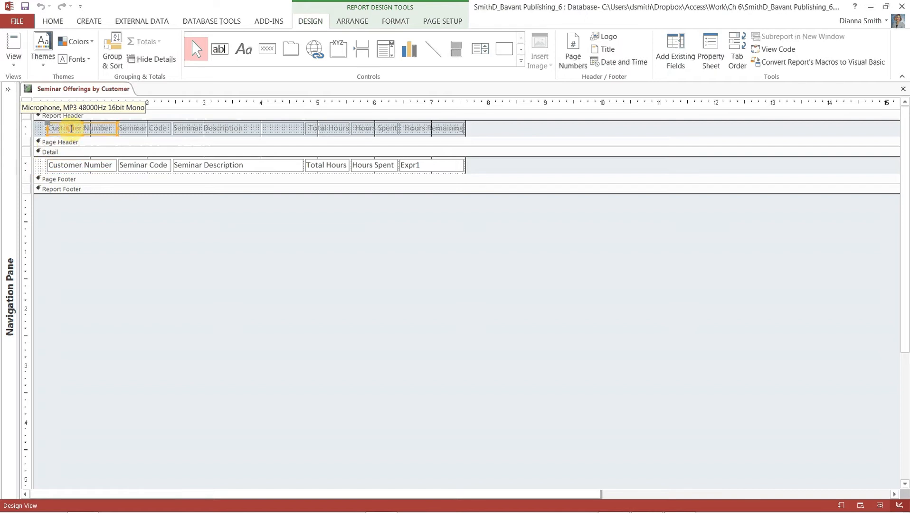
Step: Delete the Customer Number control from the Detail section together with its label in the Report Header
{"action": "left_click", "coordinate": [78, 168]}
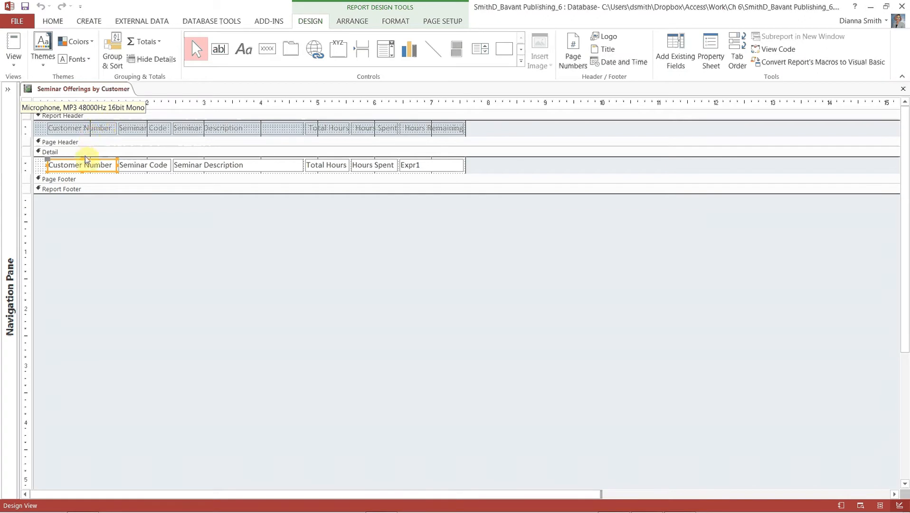
{"action": "left_click", "coordinate": [84, 128], "text": "shift"}
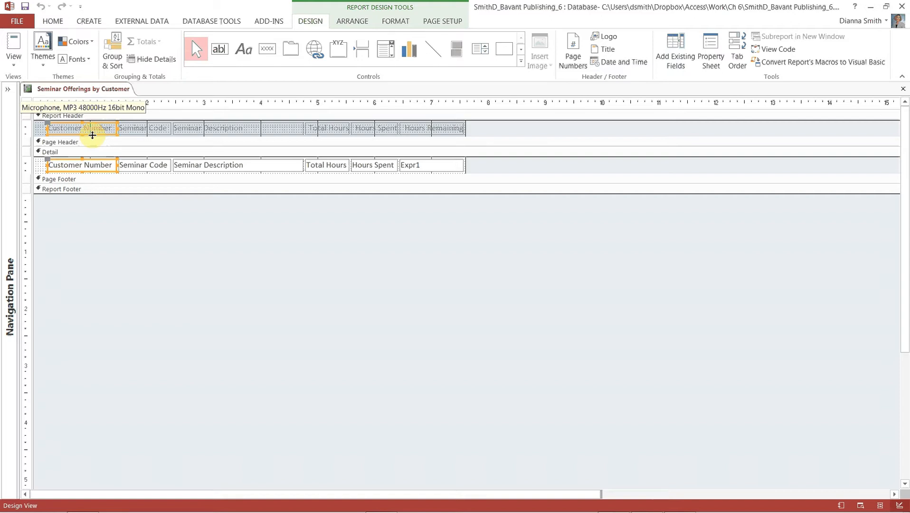
{"action": "key", "text": "Delete"}
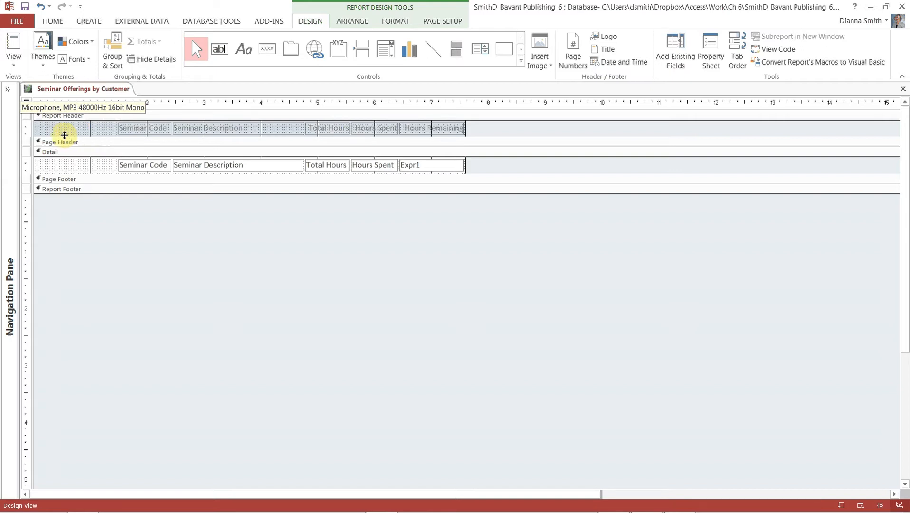
Step: Move all remaining Report Header labels and Detail controls together to the left edge of the report
{"action": "left_click", "coordinate": [28, 127]}
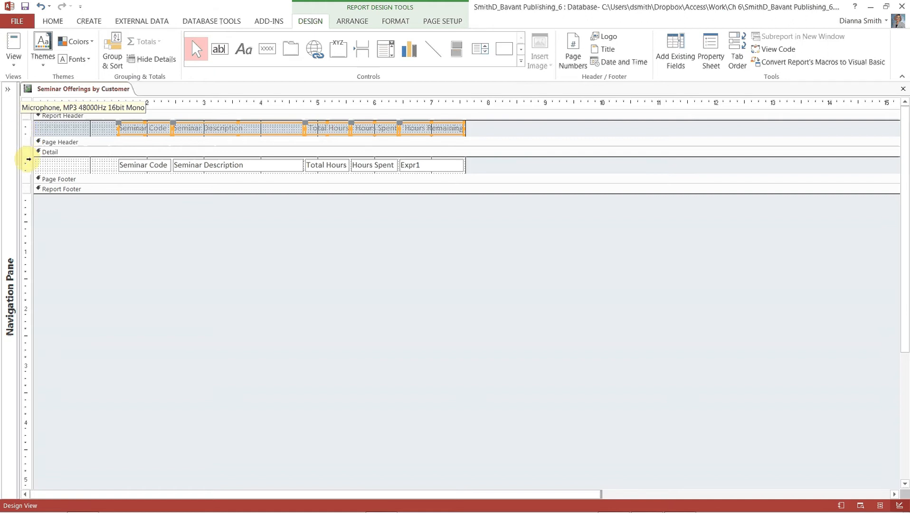
{"action": "left_click", "coordinate": [28, 166], "text": "shift"}
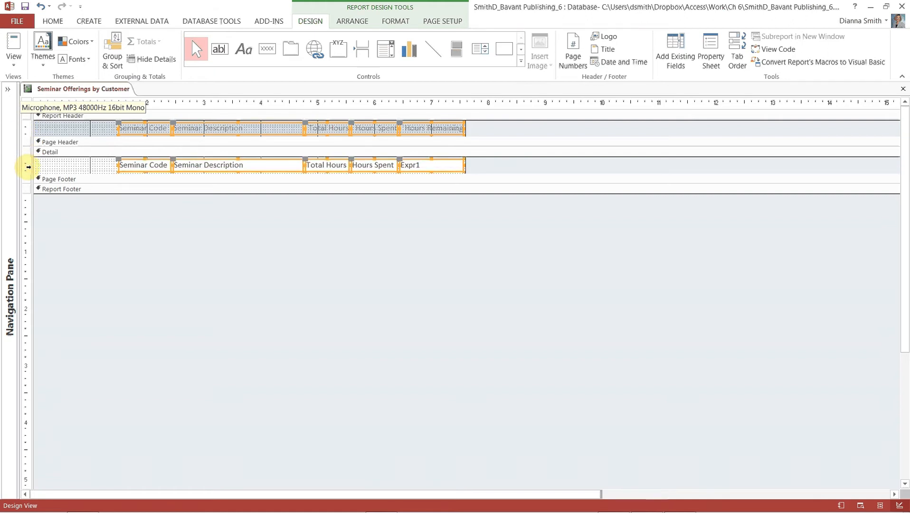
{"action": "key", "text": "Left"}
{"action": "key", "text": "Left"}
{"action": "key", "text": "Left"}
{"action": "key", "text": "Left"}
{"action": "key", "text": "Left"}
{"action": "key", "text": "Left"}
{"action": "key", "text": "Left"}
{"action": "key", "text": "Left"}
{"action": "key", "text": "Left"}
{"action": "key", "text": "Left"}
{"action": "key", "text": "Left"}
{"action": "key", "text": "Left"}
{"action": "key", "text": "Left"}
{"action": "key", "text": "Left"}
{"action": "key", "text": "Left"}
{"action": "key", "text": "Left"}
{"action": "key", "text": "Left"}
{"action": "key", "text": "Left"}
{"action": "key", "text": "Left"}
{"action": "key", "text": "Left"}
{"action": "key", "text": "Left"}
{"action": "key", "text": "Left"}
{"action": "key", "text": "Left"}
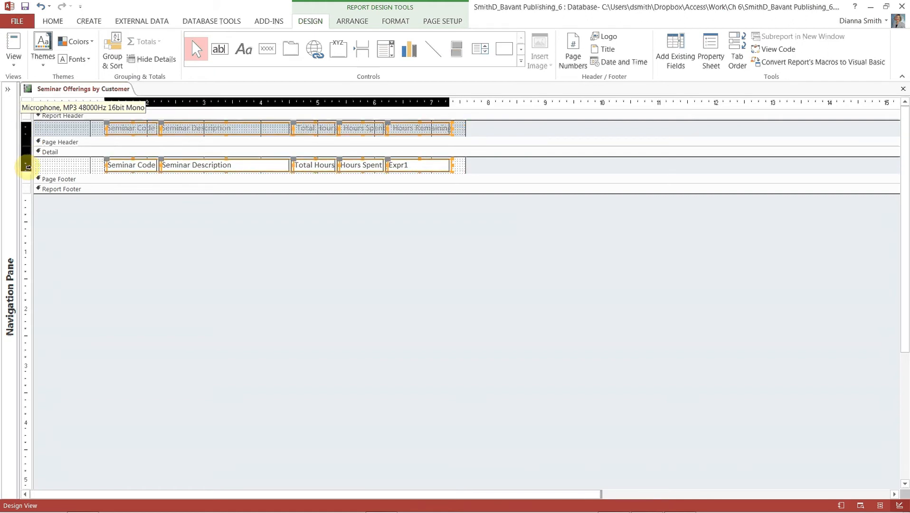
{"action": "key", "text": "Left"}
{"action": "key", "text": "Left"}
{"action": "key", "text": "Left"}
{"action": "key", "text": "Left"}
{"action": "key", "text": "Left"}
{"action": "key", "text": "Left"}
{"action": "key", "text": "Left"}
{"action": "key", "text": "Left"}
{"action": "key", "text": "Left"}
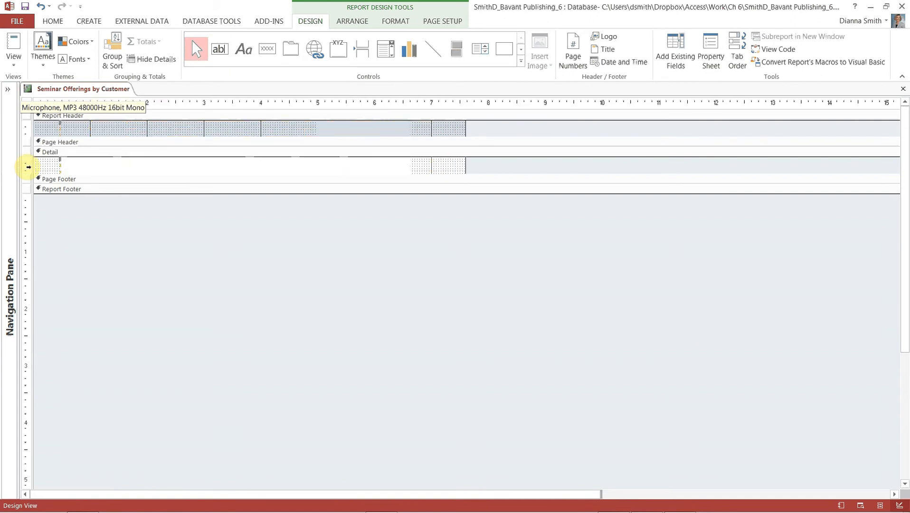
{"action": "key", "text": "Left"}
{"action": "key", "text": "Left"}
{"action": "key", "text": "Left"}
{"action": "key", "text": "Left"}
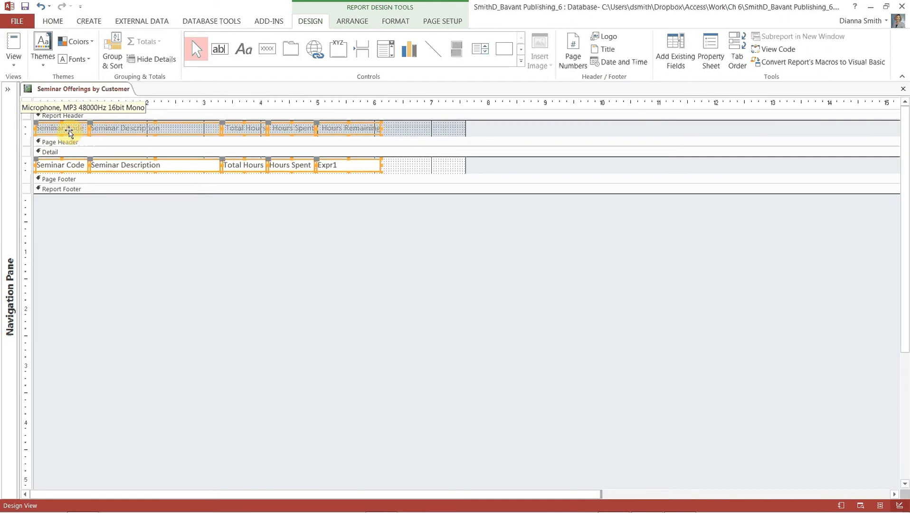
{"action": "left_click", "coordinate": [71, 259]}
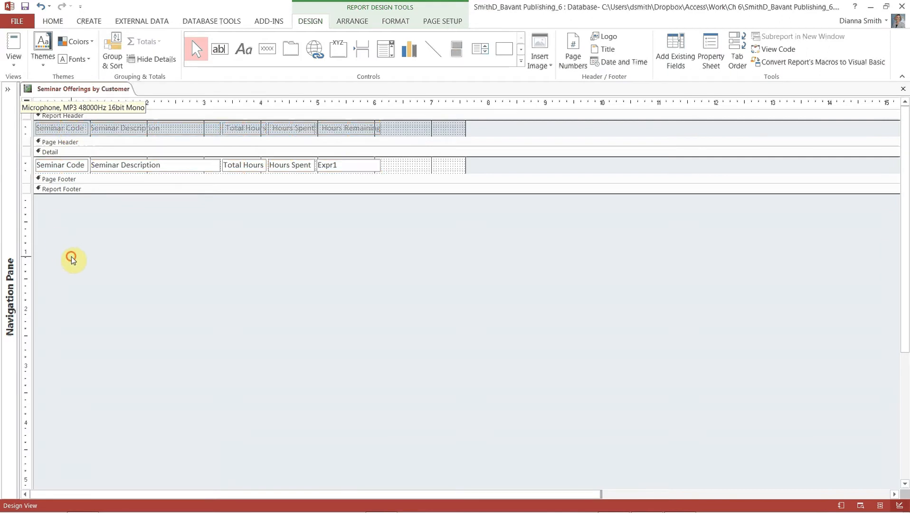
Step: Split the Seminar Code and Seminar Description labels in the Report Header onto two lines, breaking after "Seminar"
{"action": "left_click", "coordinate": [70, 128]}
{"action": "left_click", "coordinate": [70, 127]}
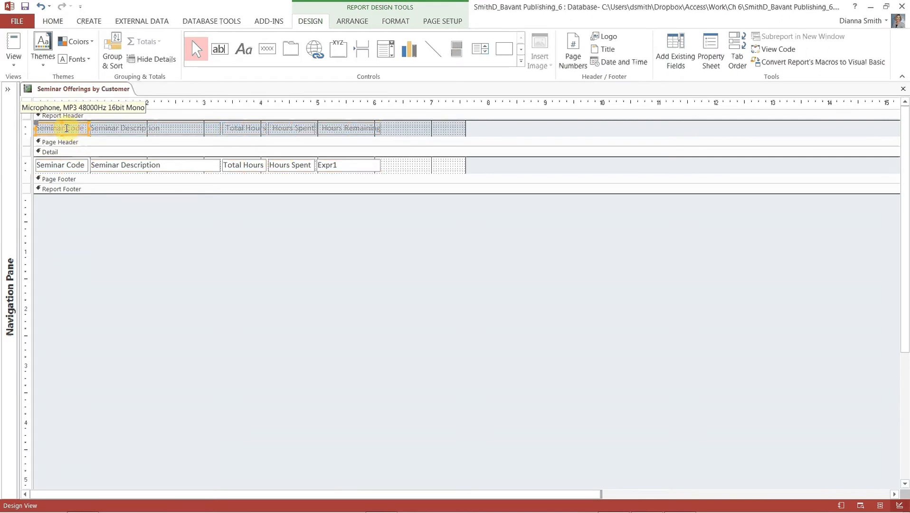
{"action": "left_click", "coordinate": [67, 128]}
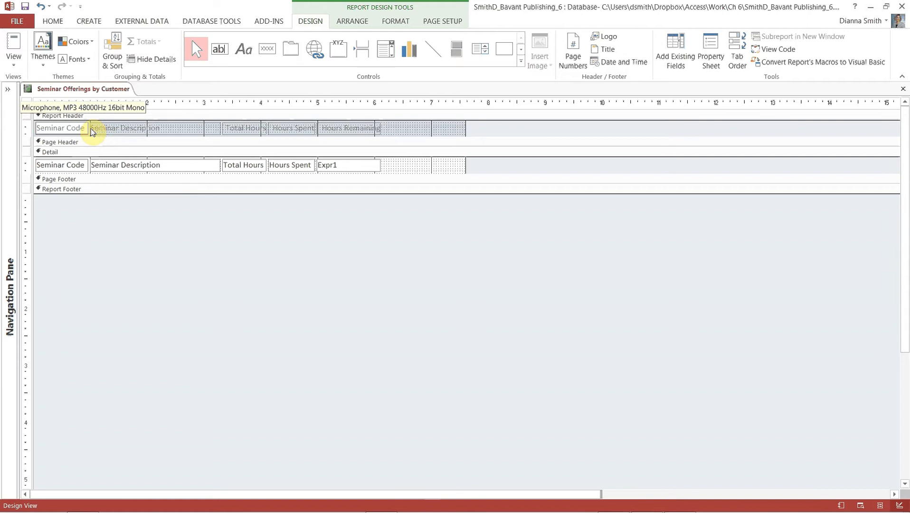
{"action": "key", "text": "ctrl+Return"}
{"action": "key", "text": "Return"}
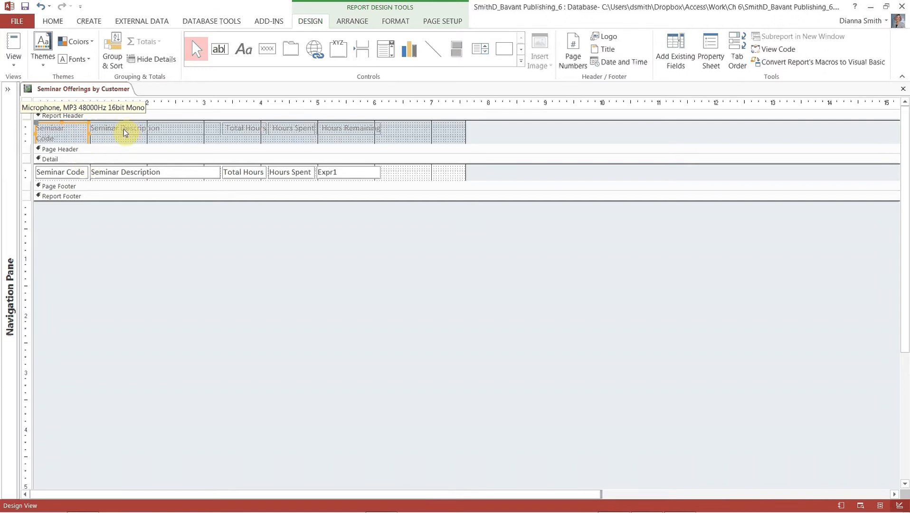
{"action": "left_click", "coordinate": [123, 129]}
{"action": "left_click", "coordinate": [122, 128]}
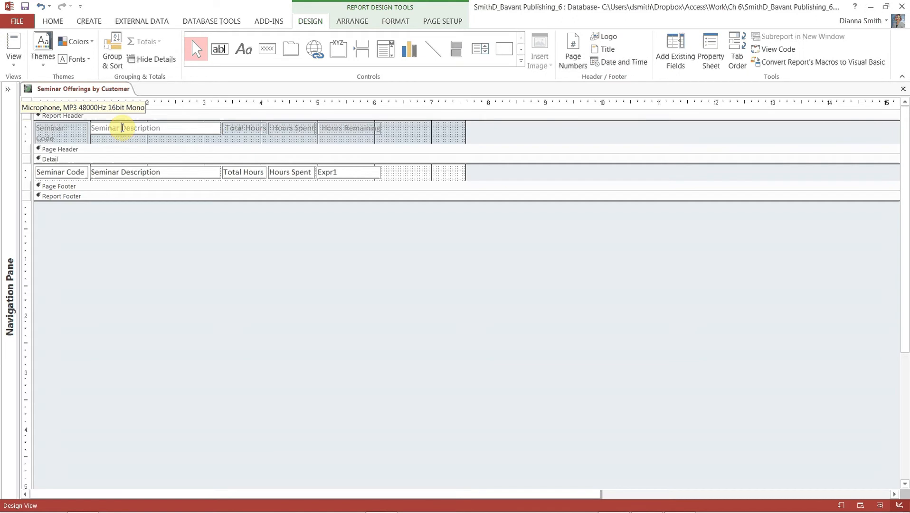
{"action": "key", "text": "ctrl+Return"}
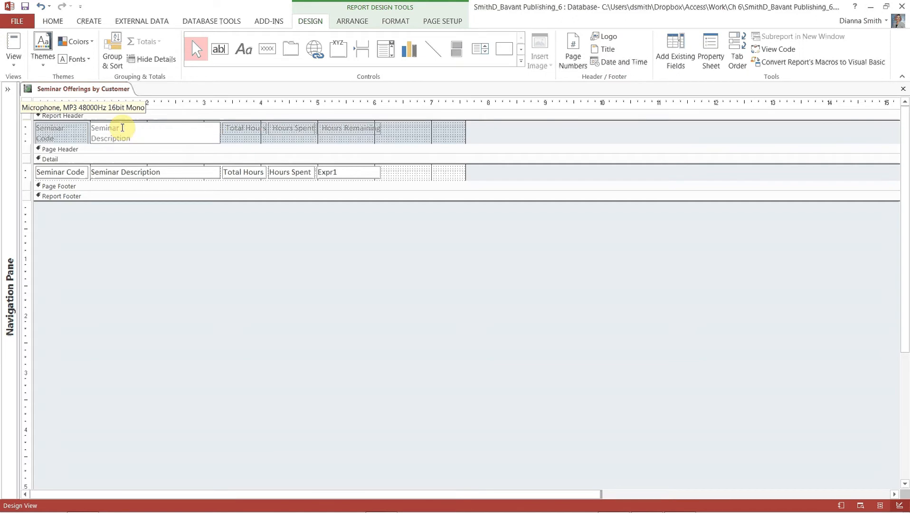
Step: Split the Total Hours, Hours Spent and Hours Remaining labels in the Report Header onto two lines, one word per line
{"action": "left_click", "coordinate": [250, 126]}
{"action": "left_click", "coordinate": [247, 130]}
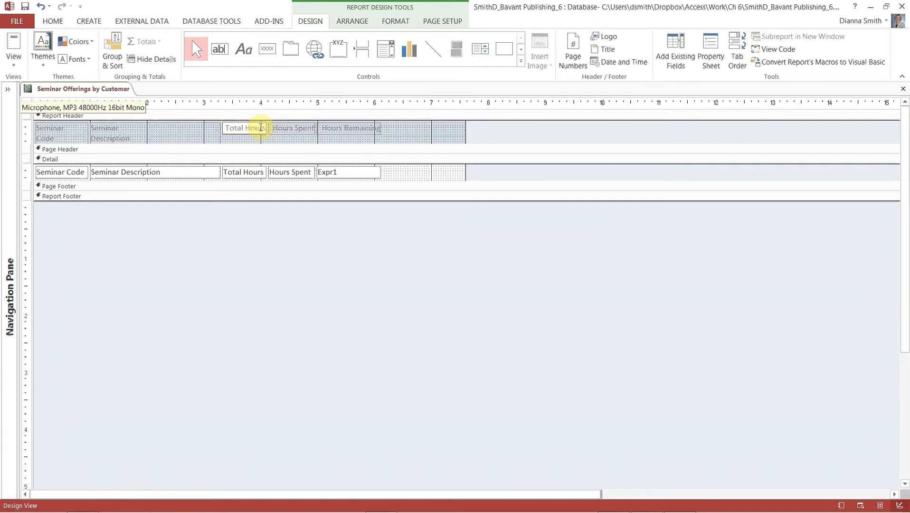
{"action": "key", "text": "ctrl+Return"}
{"action": "left_click", "coordinate": [294, 128]}
{"action": "left_click", "coordinate": [296, 129]}
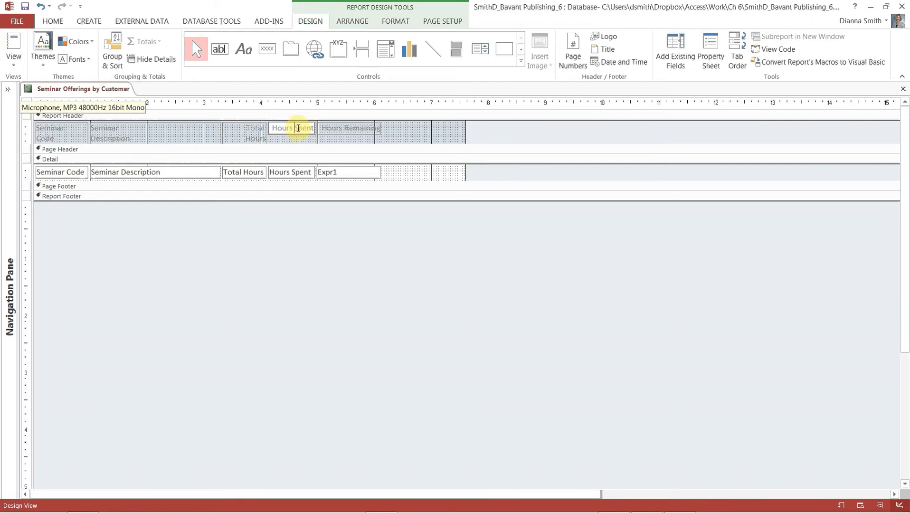
{"action": "key", "text": "ctrl+Return"}
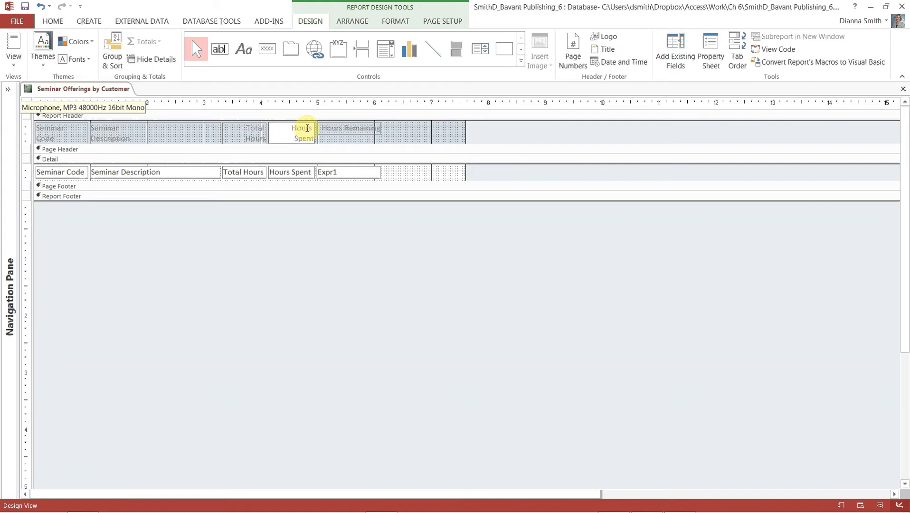
{"action": "left_click", "coordinate": [348, 127]}
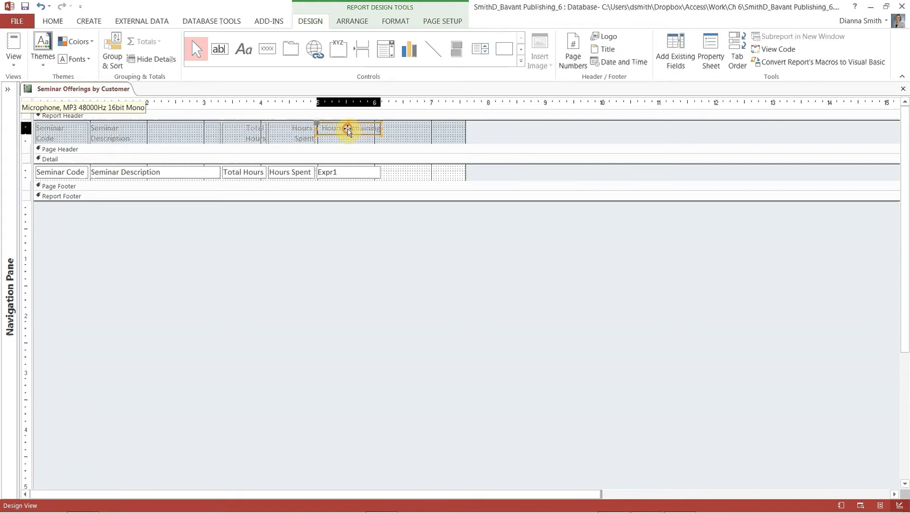
{"action": "left_click", "coordinate": [344, 128]}
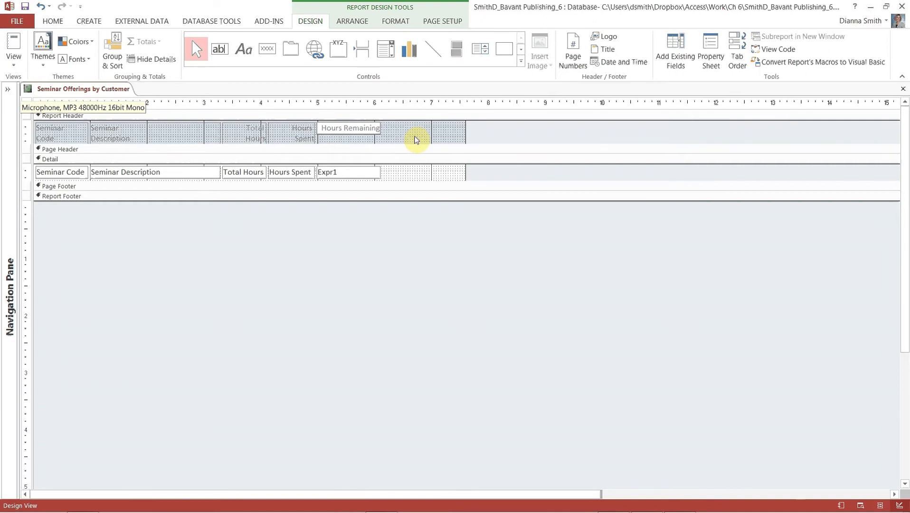
{"action": "key", "text": "ctrl+Return"}
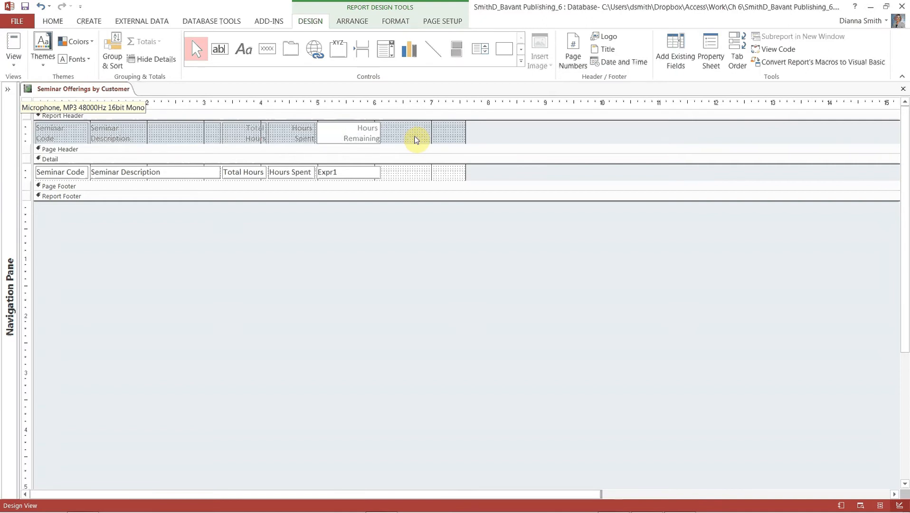
{"action": "left_click", "coordinate": [414, 137]}
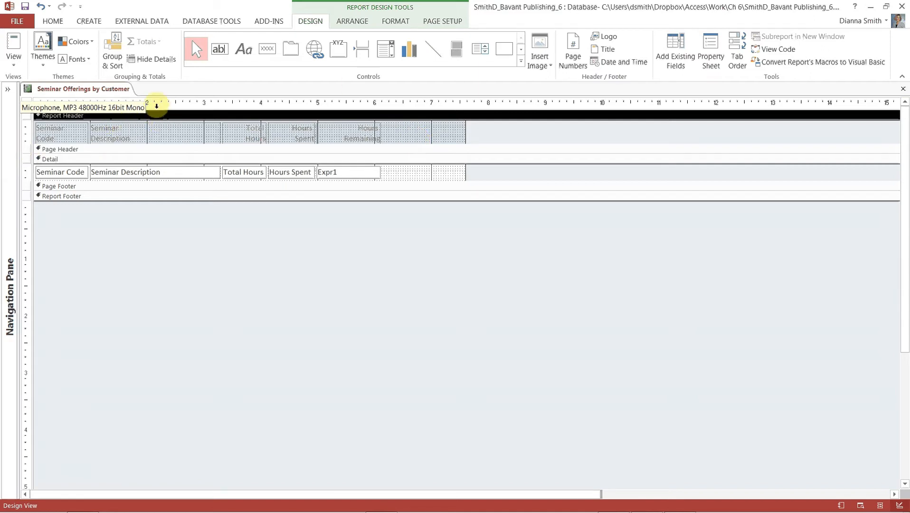
{"action": "left_click", "coordinate": [112, 90]}
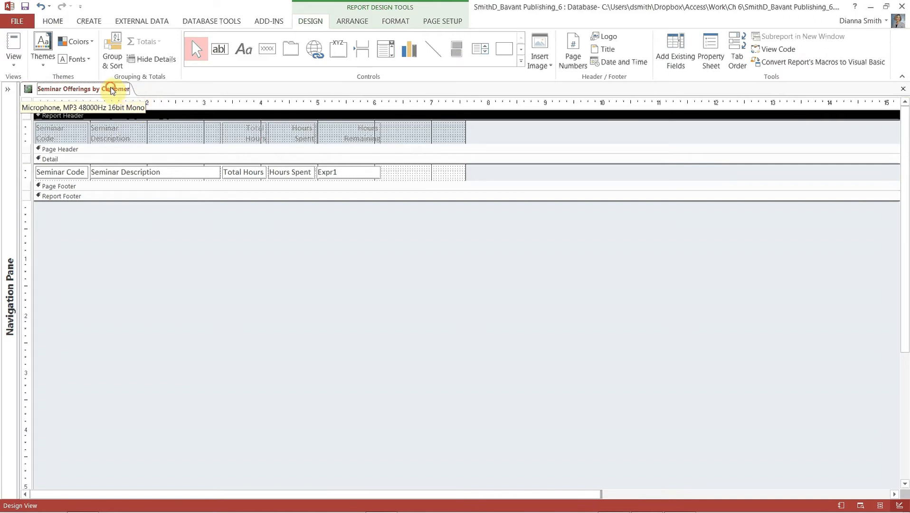
{"action": "left_click", "coordinate": [110, 88]}
{"action": "left_click", "coordinate": [103, 121]}
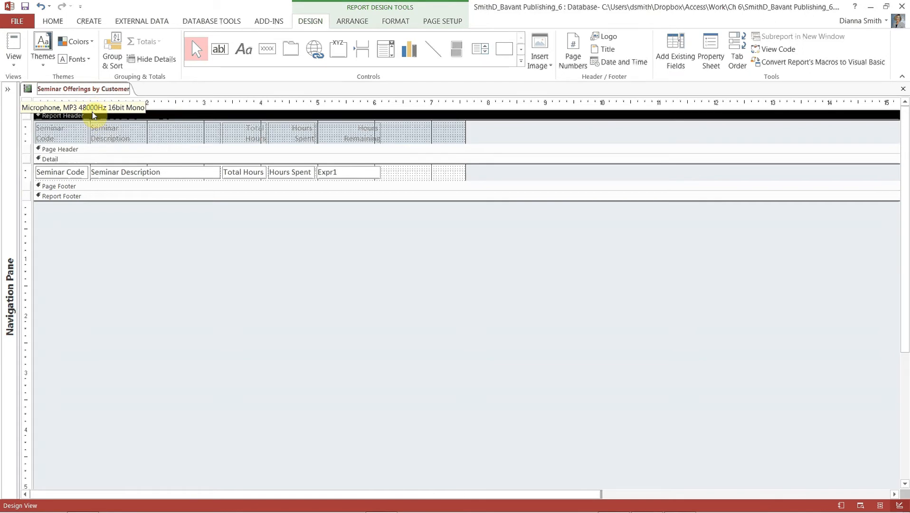
{"action": "left_click", "coordinate": [169, 139]}
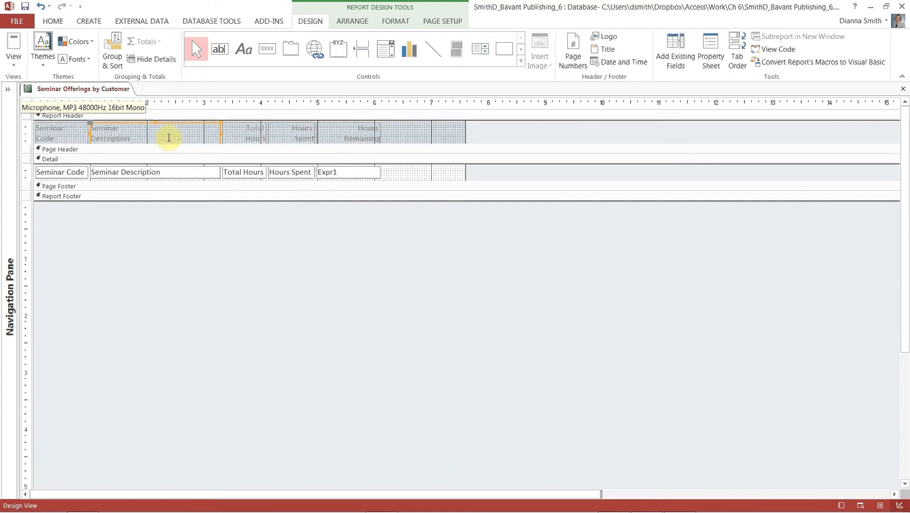
Step: Widen the Seminar Description label in the Report Header and its Detail text box together to about 2.5 inches
{"action": "left_click", "coordinate": [161, 174], "text": "shift"}
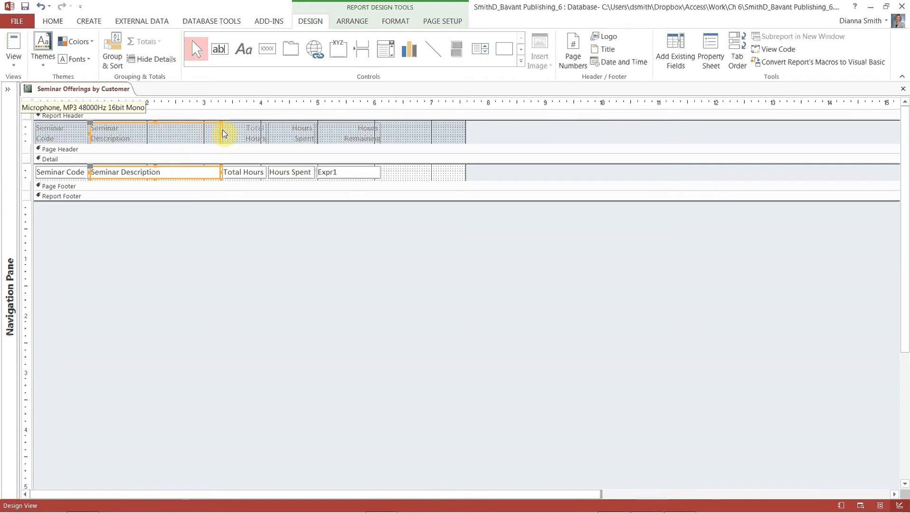
{"action": "left_click_drag", "start_coordinate": [221, 133], "coordinate": [232, 134]}
Step: Move the Total Hours, Hours Spent and Hours Remaining labels and their Detail controls together so they start just past Seminar Description, at about 3.6 inches
{"action": "left_click_drag", "start_coordinate": [394, 226], "coordinate": [265, 118]}
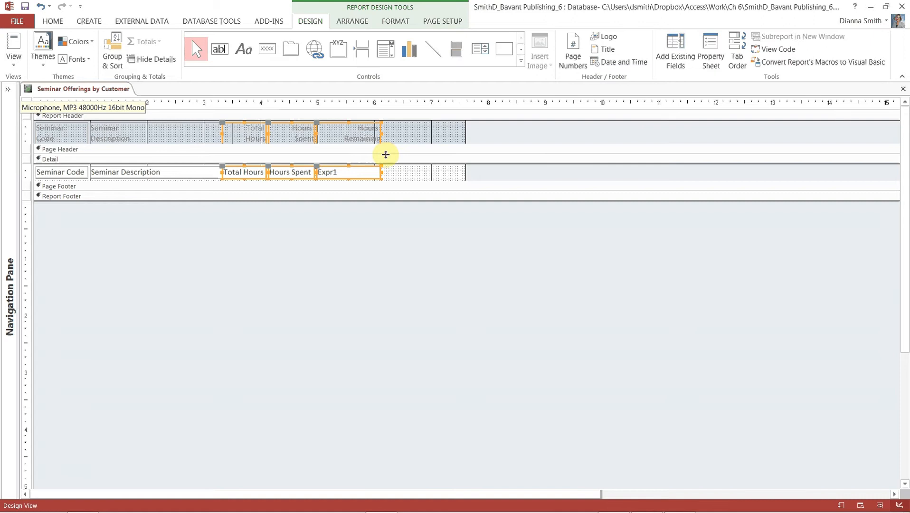
{"action": "key", "text": "Right"}
{"action": "key", "text": "Right"}
{"action": "key", "text": "Right"}
{"action": "key", "text": "Right"}
{"action": "key", "text": "Right"}
{"action": "key", "text": "Right"}
{"action": "key", "text": "Right"}
{"action": "key", "text": "Right"}
{"action": "key", "text": "Right"}
{"action": "key", "text": "Right"}
{"action": "key", "text": "Right"}
{"action": "key", "text": "Right"}
{"action": "key", "text": "Right"}
{"action": "key", "text": "Right"}
{"action": "key", "text": "Right"}
{"action": "key", "text": "Left"}
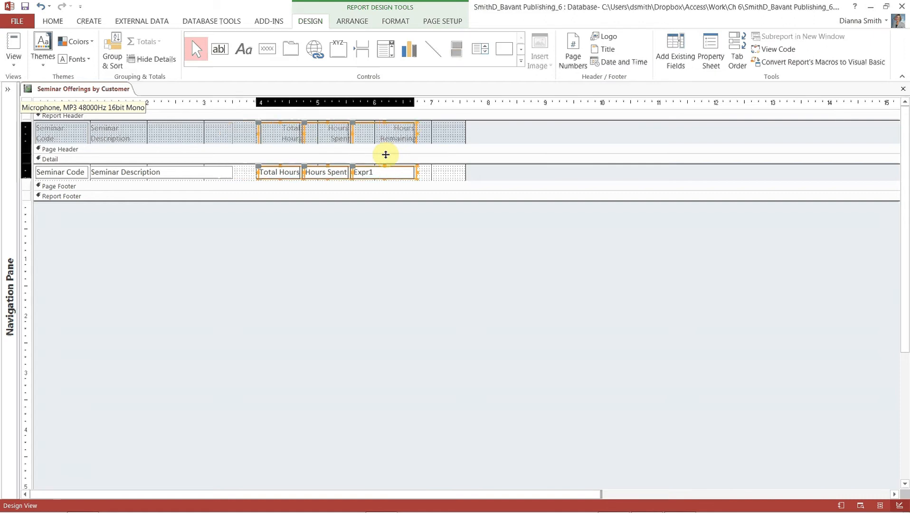
{"action": "key", "text": "Left"}
{"action": "key", "text": "Left"}
{"action": "key", "text": "Left"}
{"action": "key", "text": "Left"}
{"action": "key", "text": "Left"}
{"action": "key", "text": "Left"}
{"action": "key", "text": "Left"}
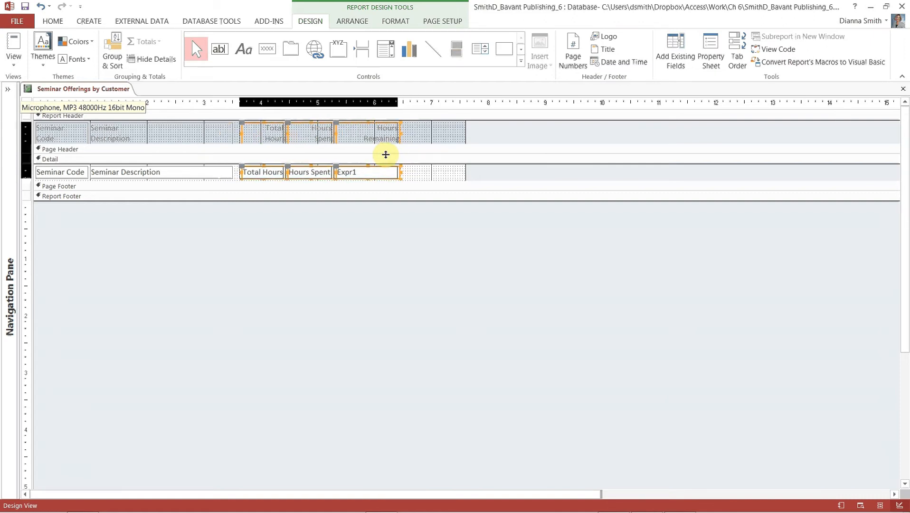
{"action": "key", "text": "Left"}
{"action": "key", "text": "Left"}
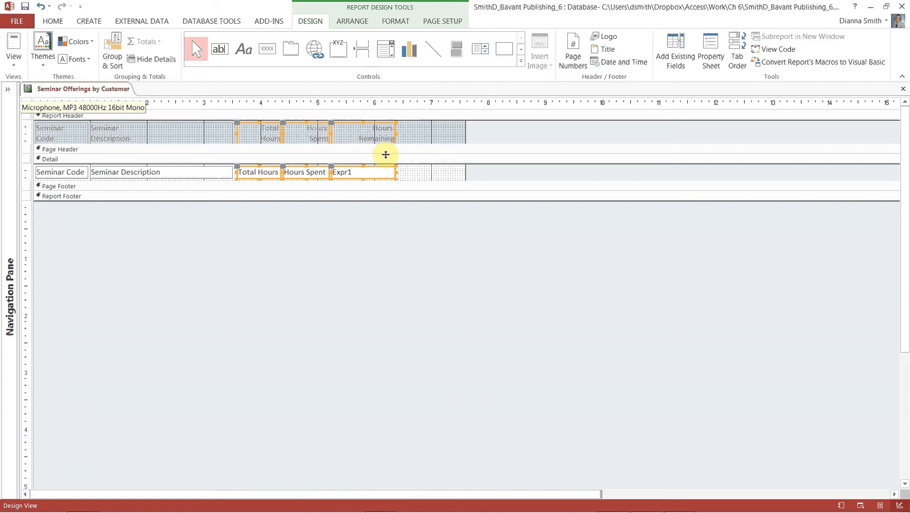
{"action": "left_click", "coordinate": [382, 242]}
Step: Widen the Total Hours label and its Detail text box together to end at about the 4.5-inch mark
{"action": "left_click", "coordinate": [246, 135]}
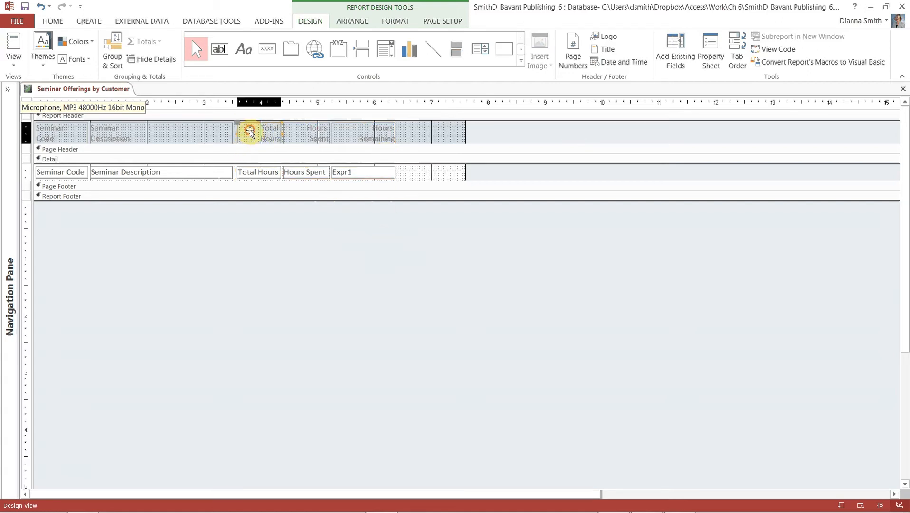
{"action": "left_click", "coordinate": [259, 175], "text": "shift"}
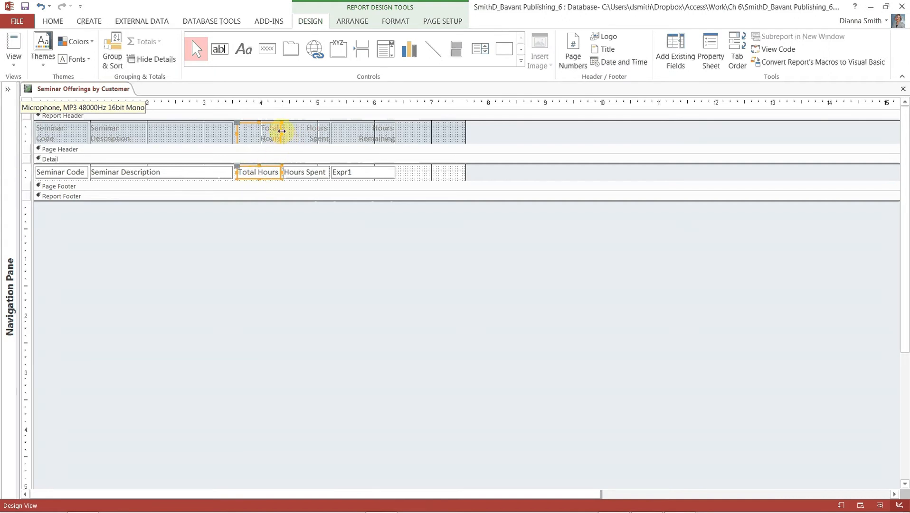
{"action": "left_click_drag", "start_coordinate": [282, 131], "coordinate": [292, 132]}
Step: Move the Hours Spent and Hours Remaining labels and their Detail controls together to start at about 4.6 inches, just past Total Hours
{"action": "left_click_drag", "start_coordinate": [446, 243], "coordinate": [312, 112]}
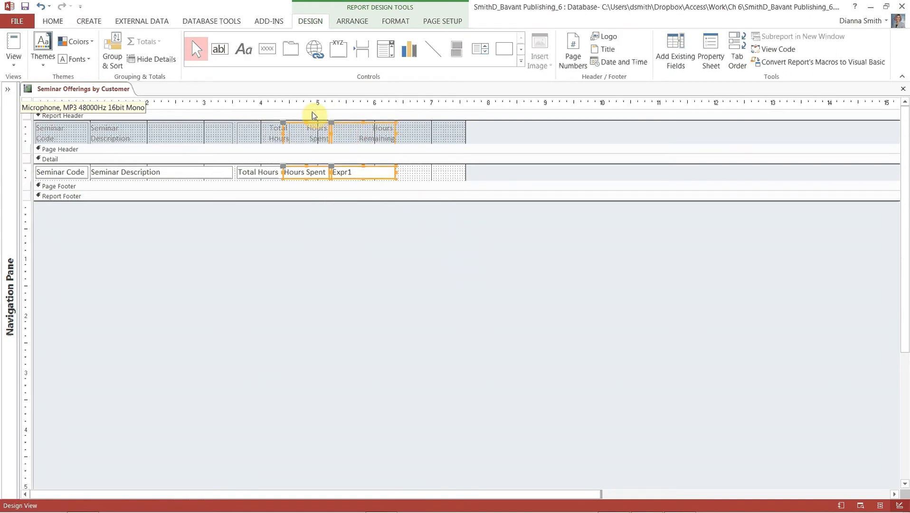
{"action": "key", "text": "Right"}
{"action": "key", "text": "Right"}
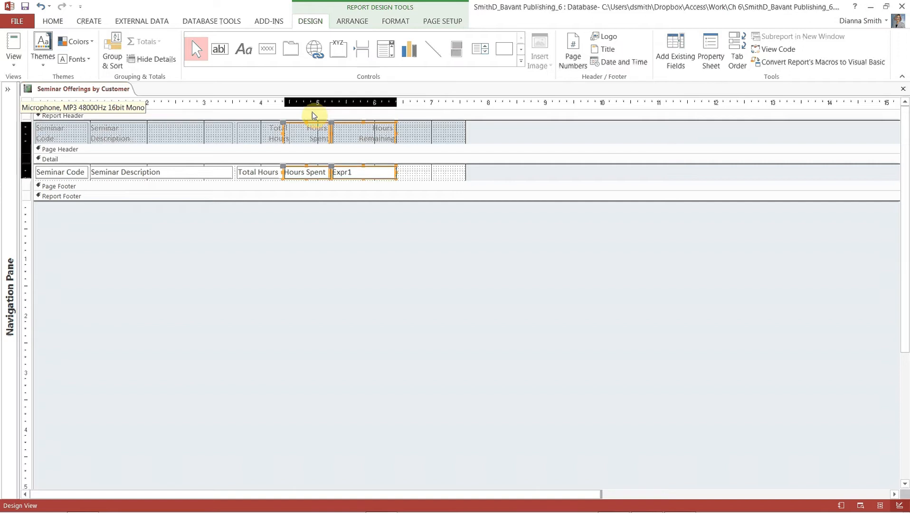
{"action": "key", "text": "Right"}
{"action": "key", "text": "Right"}
{"action": "key", "text": "Right"}
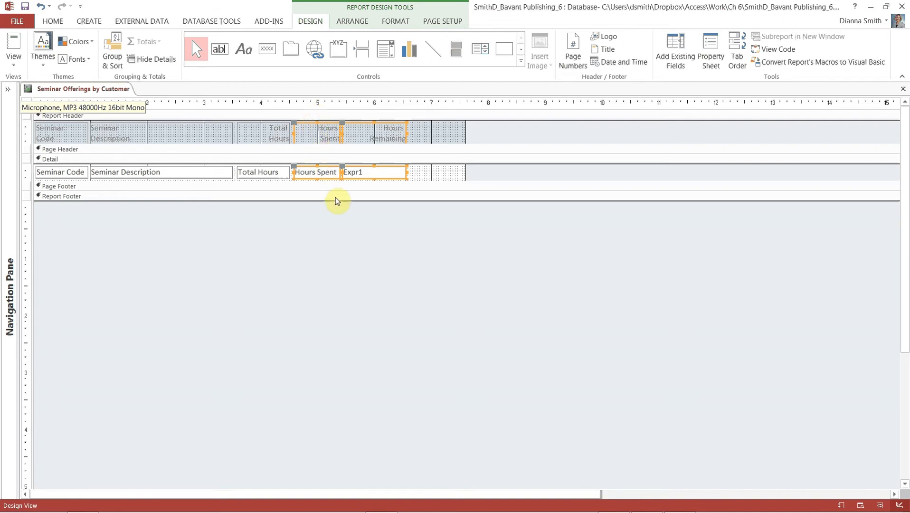
{"action": "left_click_drag", "start_coordinate": [365, 200], "coordinate": [365, 200]}
{"action": "left_click", "coordinate": [347, 205]}
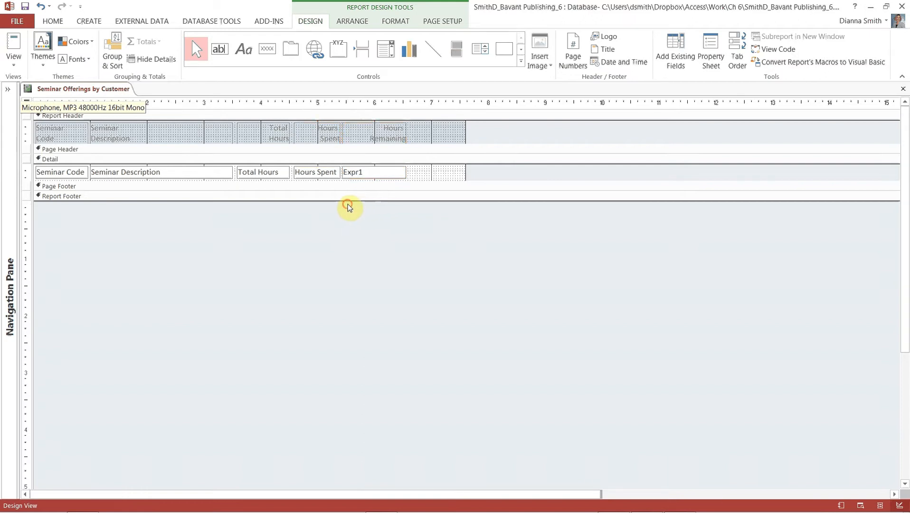
Step: Try to widen the Hours Spent label and its Detail text box together
{"action": "left_click", "coordinate": [316, 136]}
{"action": "left_click", "coordinate": [314, 175], "text": "shift"}
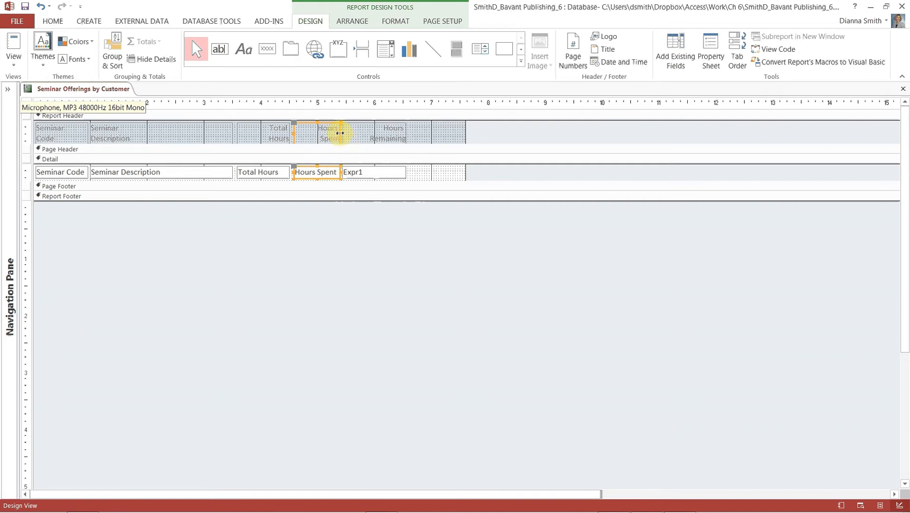
{"action": "left_click_drag", "start_coordinate": [341, 131], "coordinate": [356, 132]}
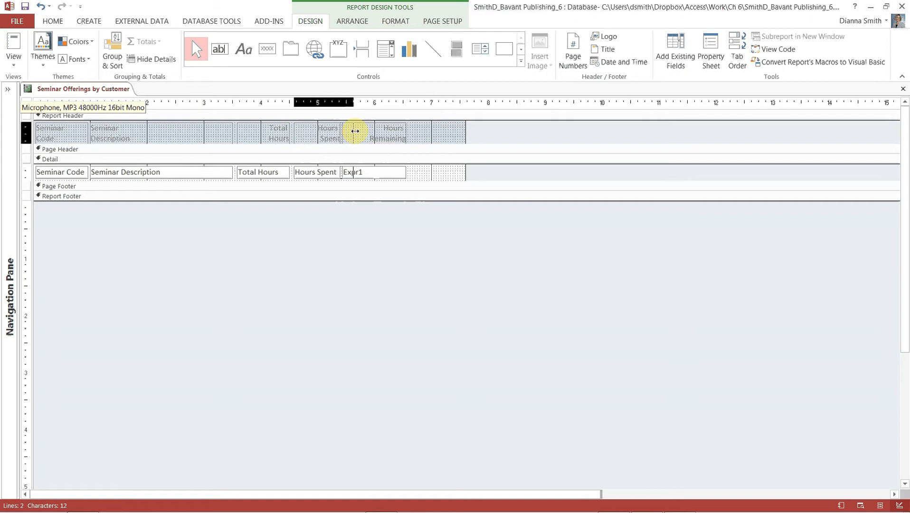
{"action": "left_click_drag", "start_coordinate": [356, 131], "coordinate": [342, 131]}
{"action": "left_click", "coordinate": [342, 132]}
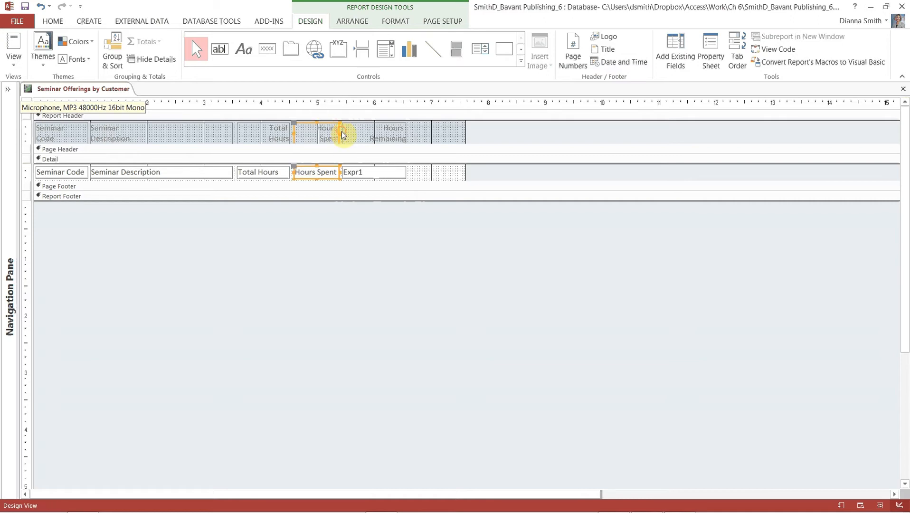
{"action": "left_click", "coordinate": [386, 216]}
Step: Narrow the Hours Remaining label and the Expr1 control together so they end at about the 6.25-inch mark
{"action": "left_click_drag", "start_coordinate": [404, 204], "coordinate": [391, 123]}
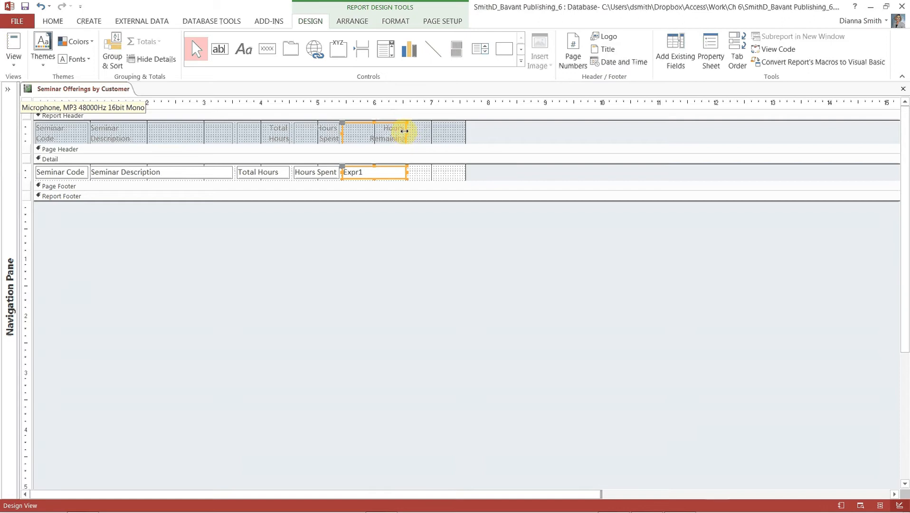
{"action": "left_click_drag", "start_coordinate": [404, 130], "coordinate": [390, 133]}
{"action": "left_click", "coordinate": [389, 244]}
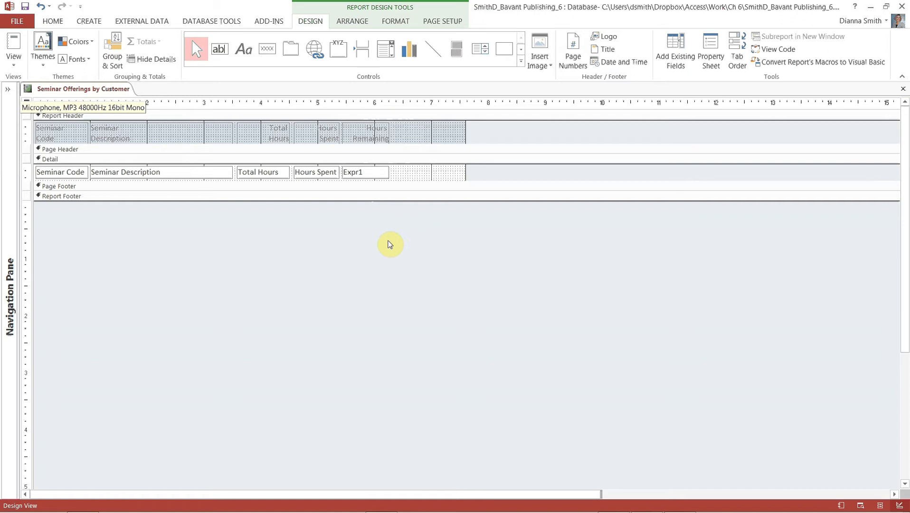
Step: Check the column spacing and headings in Print Preview, and return to Design View
{"action": "left_click", "coordinate": [11, 64]}
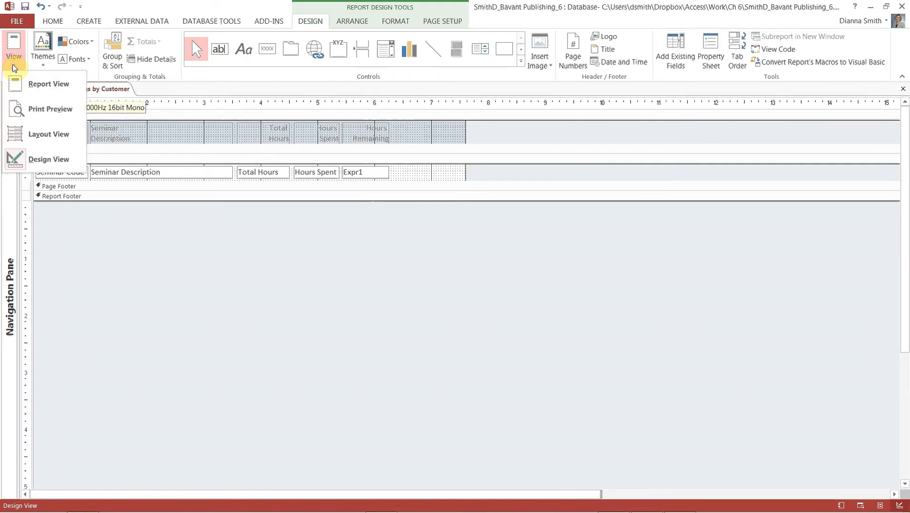
{"action": "left_click", "coordinate": [20, 109]}
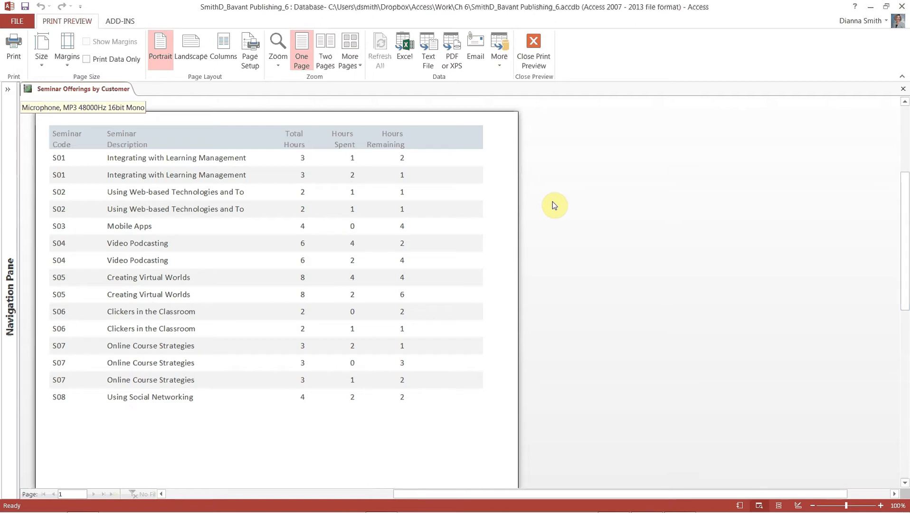
{"action": "left_click", "coordinate": [536, 51]}
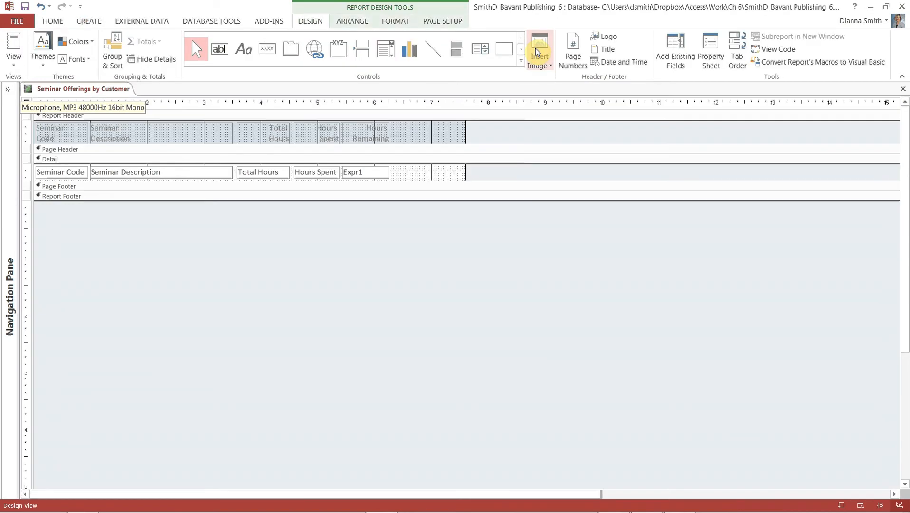
Step: Set the Can Grow property of the Seminar Description text box in the Detail section to Yes
{"action": "left_click", "coordinate": [423, 132]}
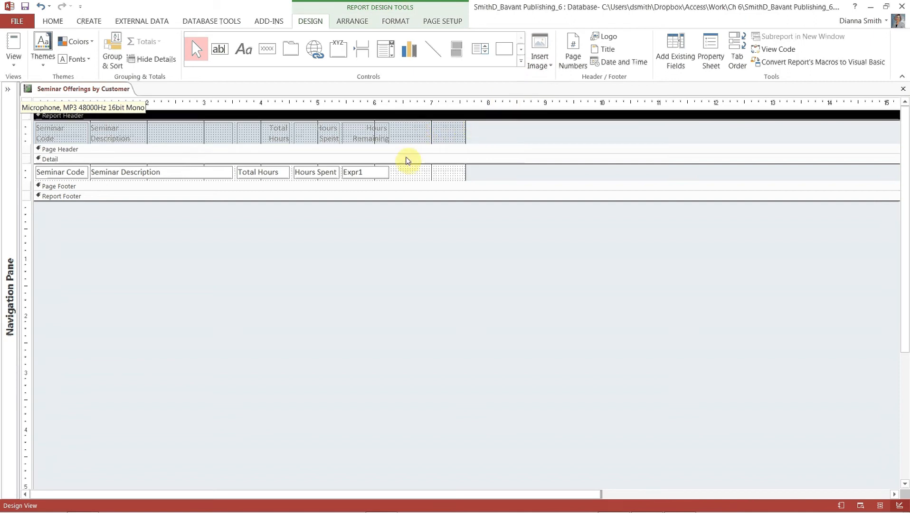
{"action": "left_click", "coordinate": [398, 177]}
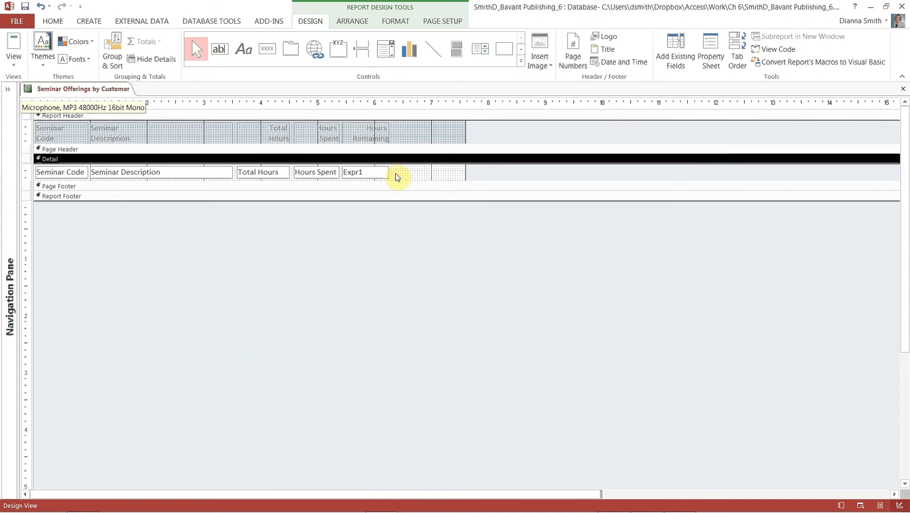
{"action": "left_click", "coordinate": [200, 176]}
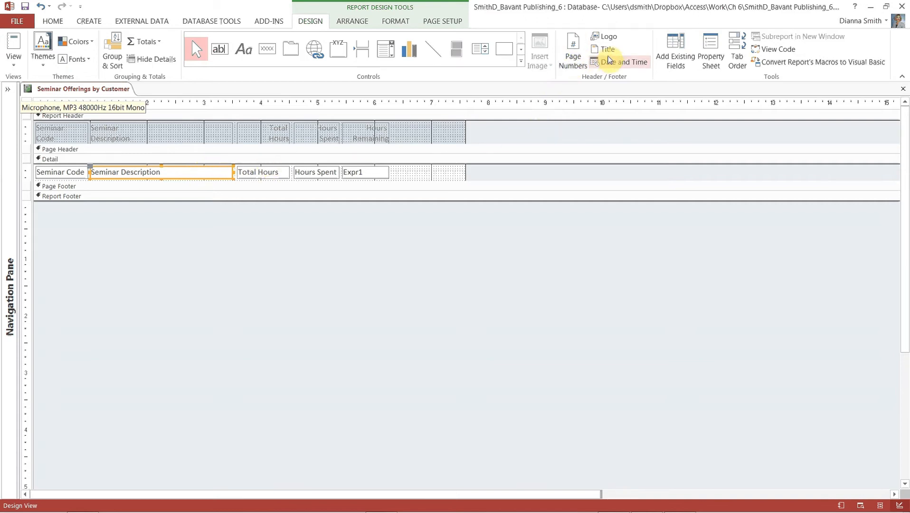
{"action": "left_click", "coordinate": [711, 48]}
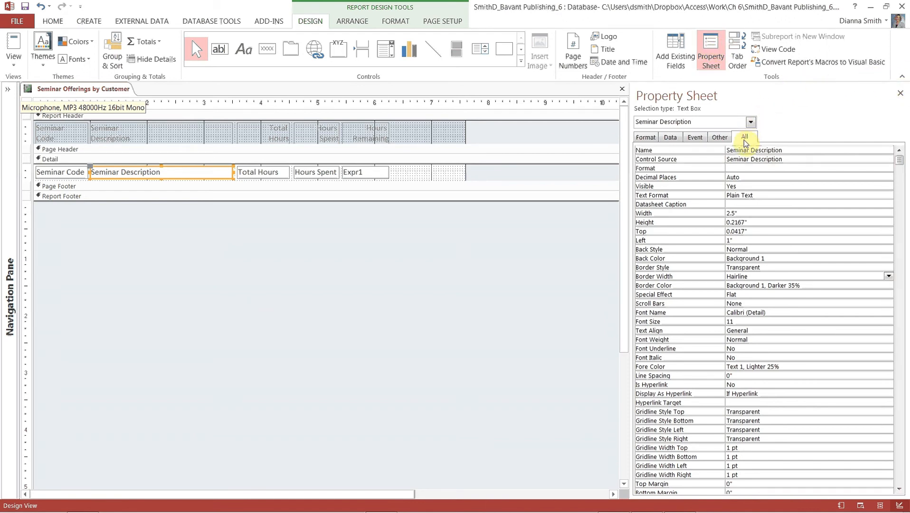
{"action": "left_click", "coordinate": [901, 163]}
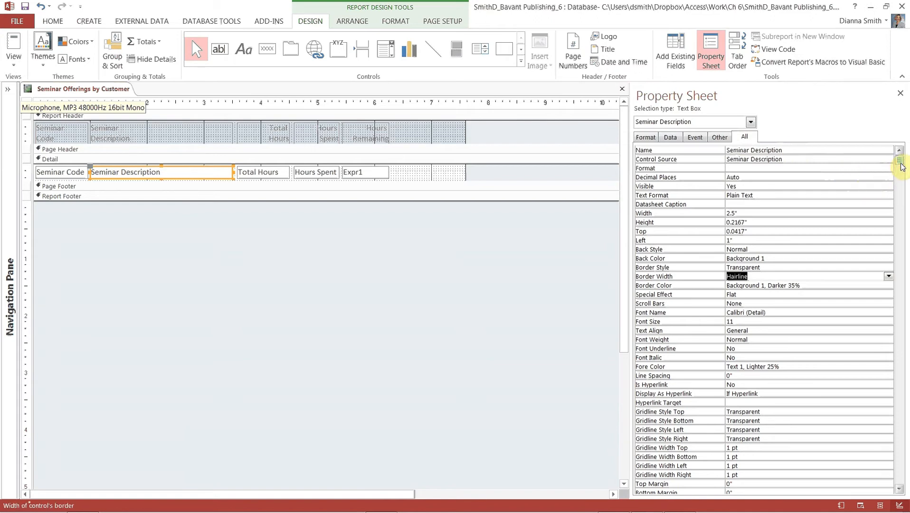
{"action": "left_click_drag", "start_coordinate": [900, 163], "coordinate": [900, 431]}
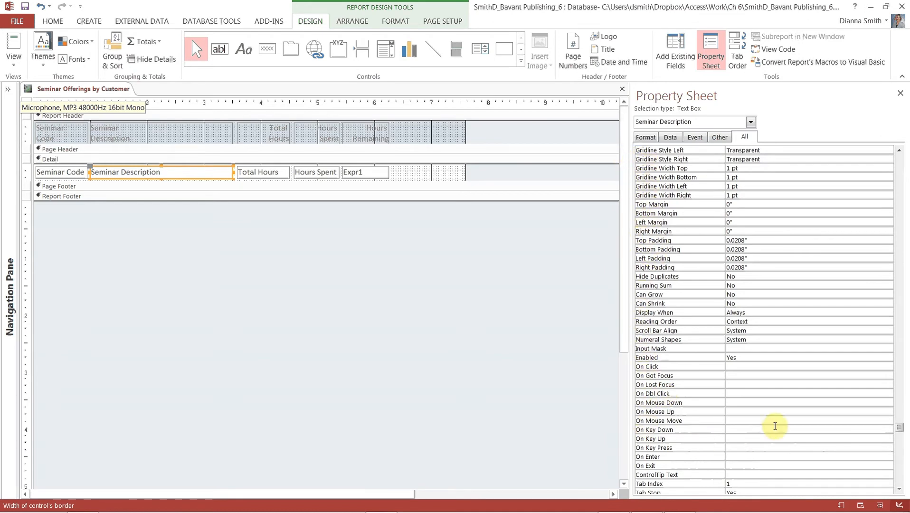
{"action": "left_click_drag", "start_coordinate": [896, 427], "coordinate": [899, 489]}
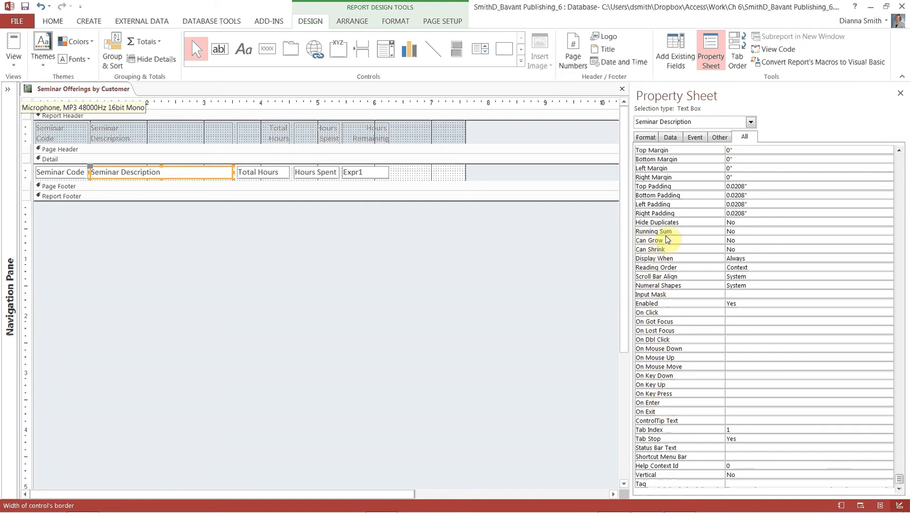
{"action": "left_click", "coordinate": [734, 239]}
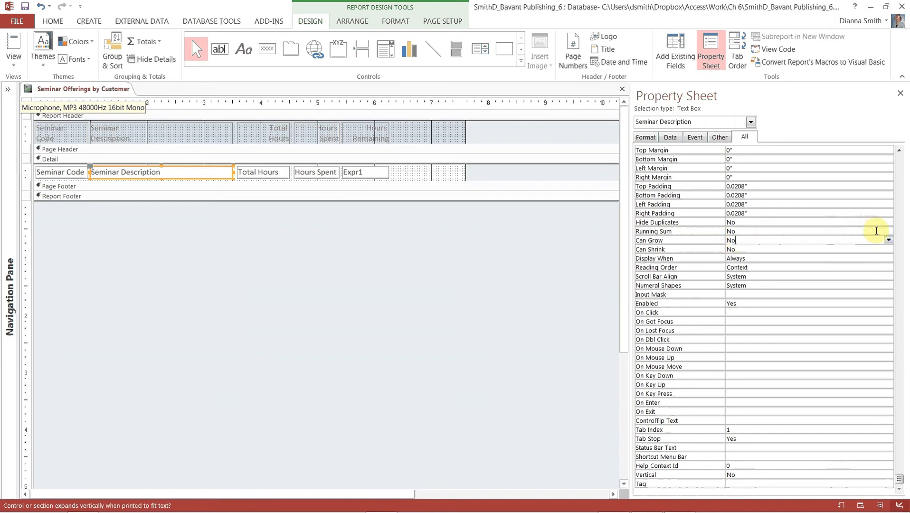
{"action": "left_click", "coordinate": [888, 239]}
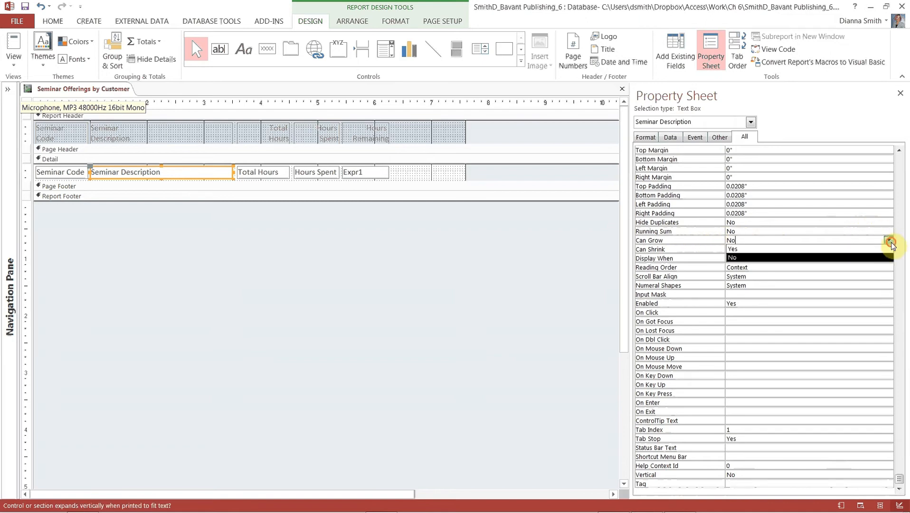
{"action": "left_click", "coordinate": [845, 248]}
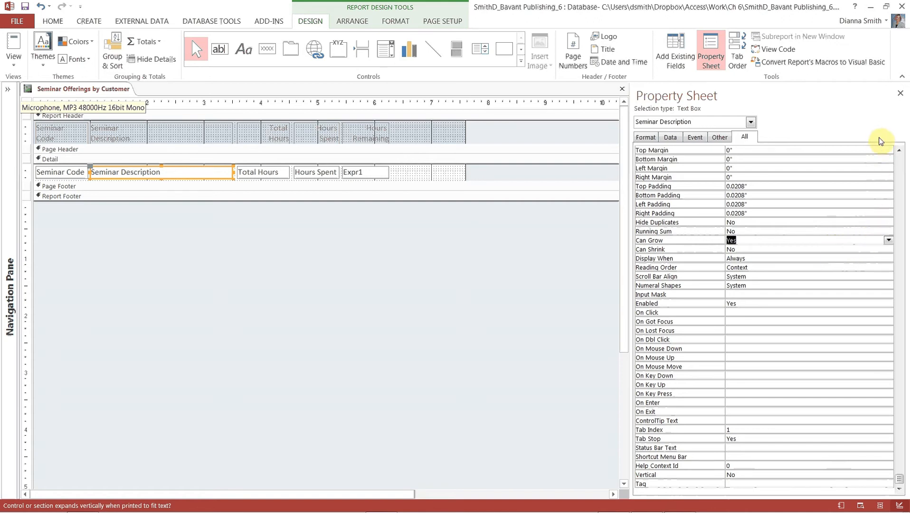
{"action": "left_click", "coordinate": [901, 95]}
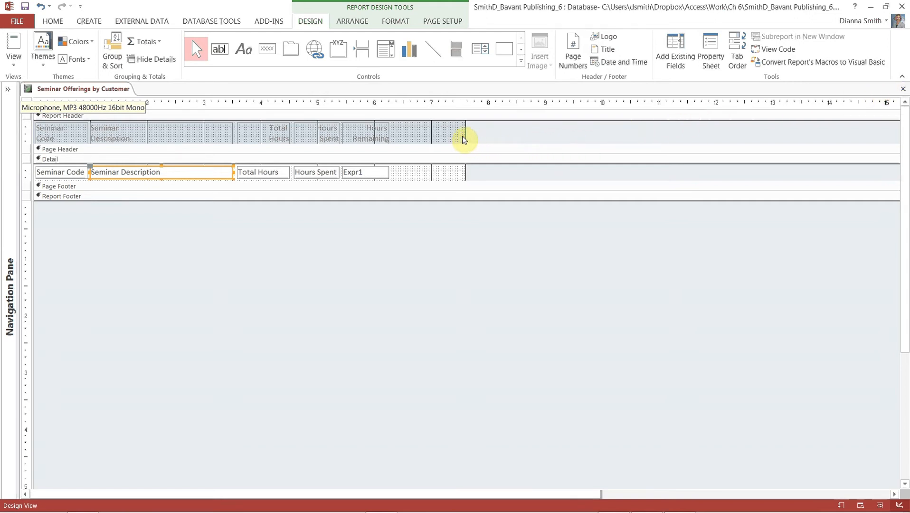
Step: Reduce the report width to about 6.3 inches, just past the Hours Remaining column
{"action": "left_click_drag", "start_coordinate": [464, 135], "coordinate": [391, 131]}
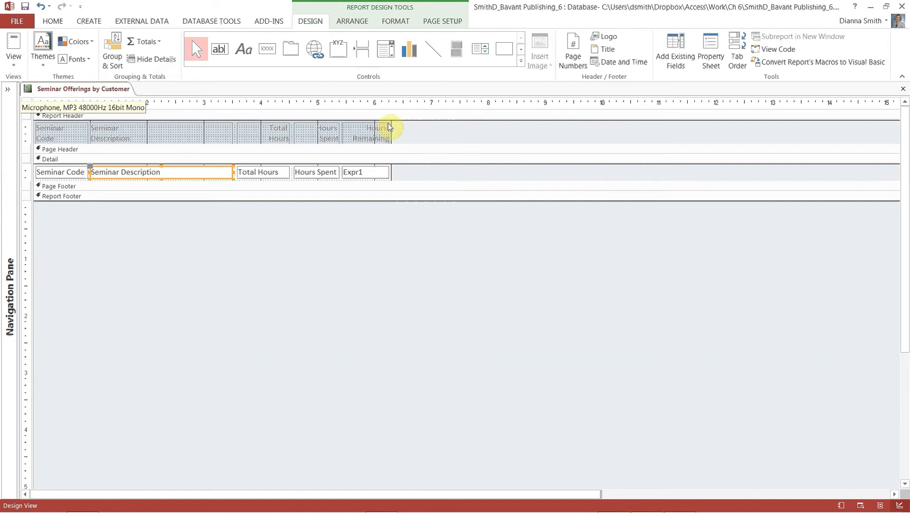
Step: Make the text of all controls in the Detail section bold
{"action": "left_click", "coordinate": [397, 22]}
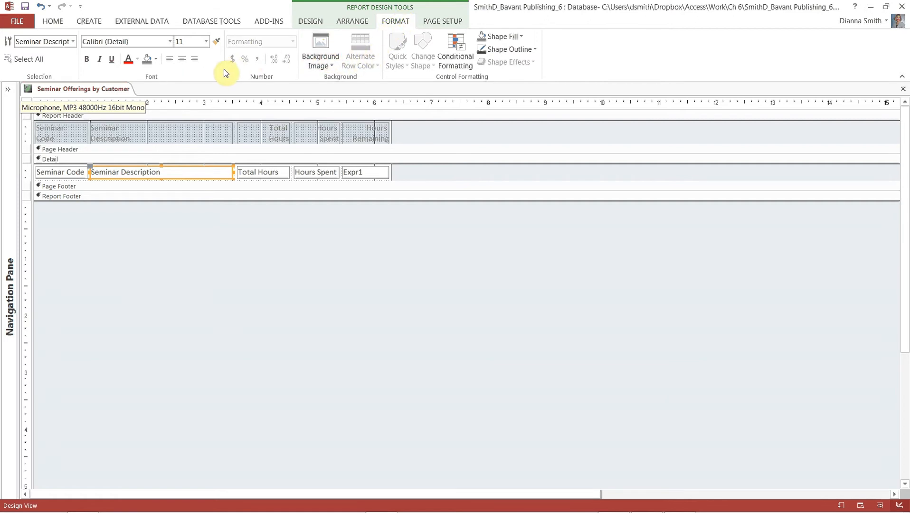
{"action": "left_click", "coordinate": [28, 171]}
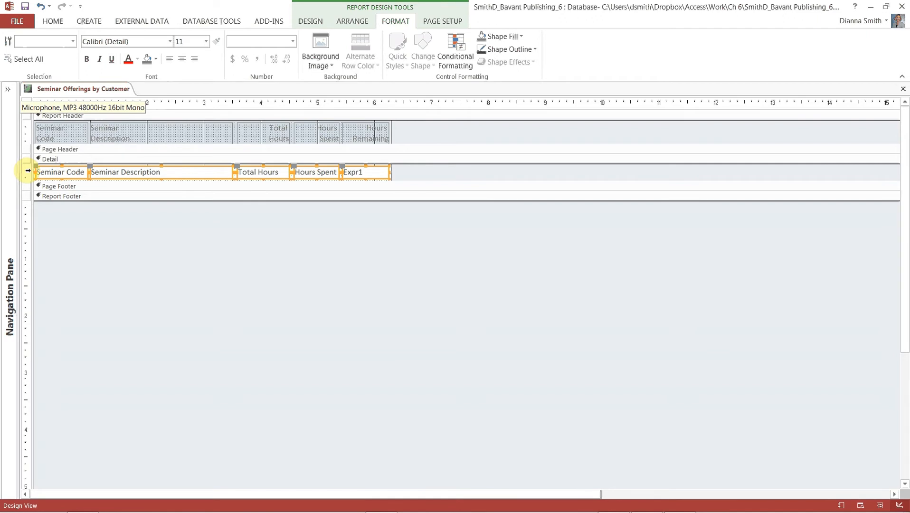
{"action": "left_click", "coordinate": [85, 59]}
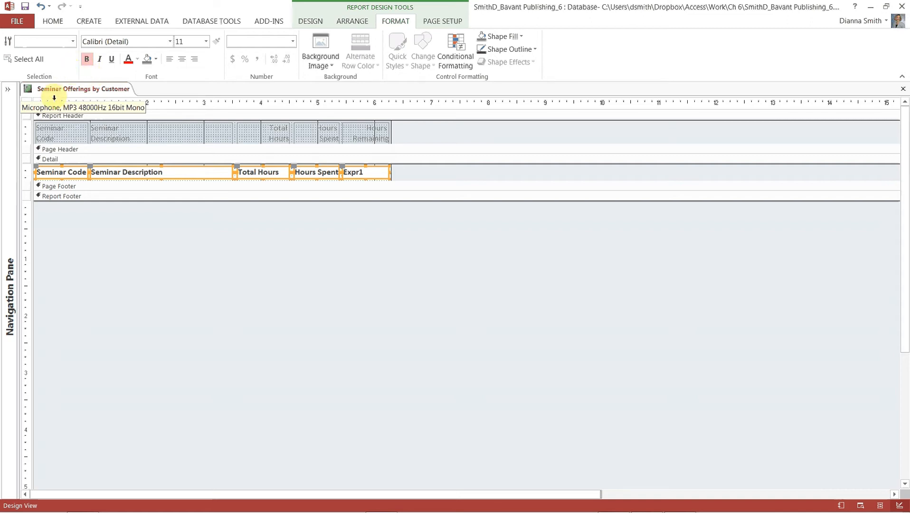
Step: Italicize the column headings in the Report Header and set that section's background color to white
{"action": "left_click", "coordinate": [26, 132]}
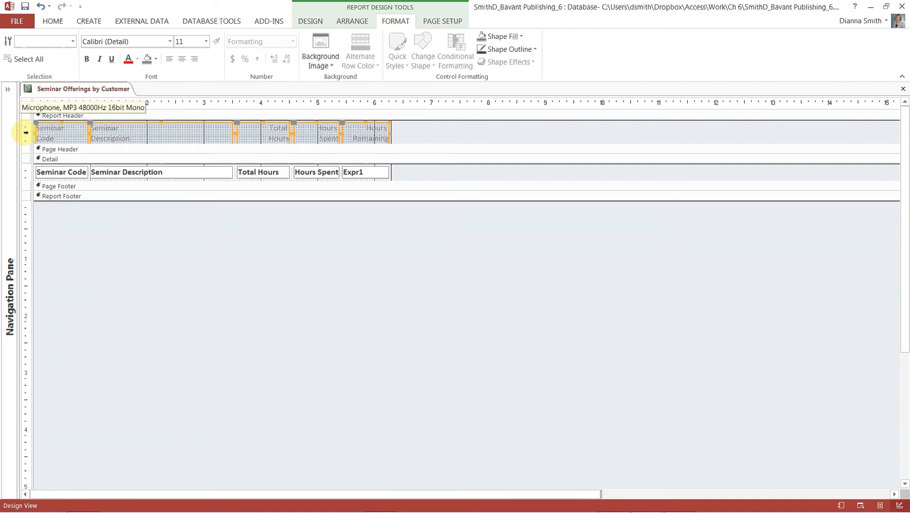
{"action": "left_click", "coordinate": [99, 60]}
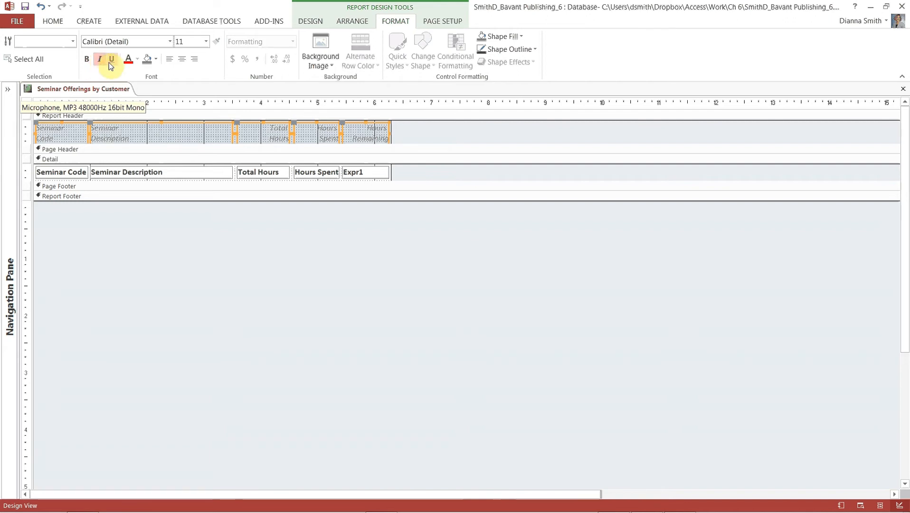
{"action": "left_click", "coordinate": [157, 117]}
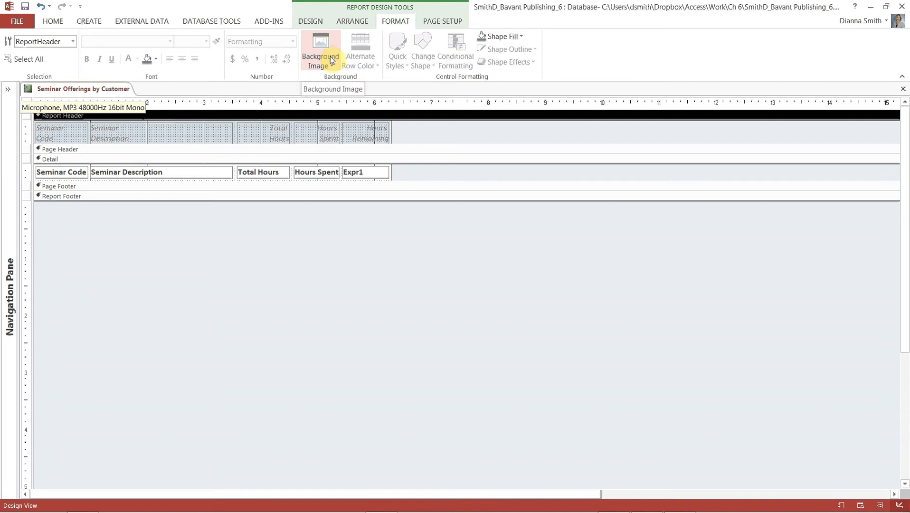
{"action": "left_click", "coordinate": [156, 62]}
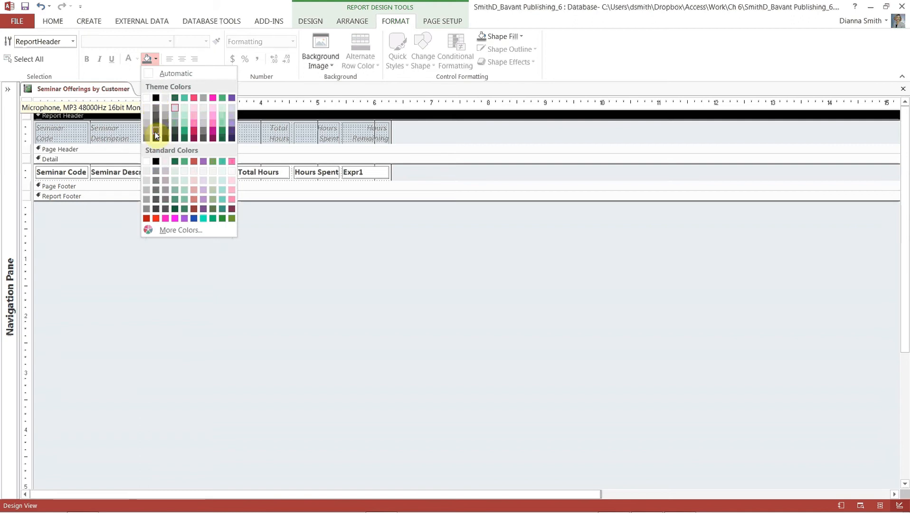
{"action": "left_click", "coordinate": [146, 162]}
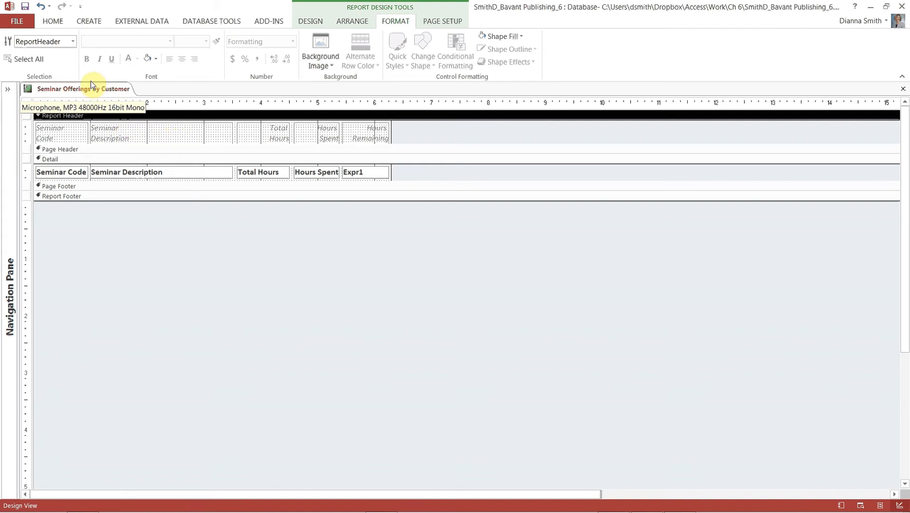
Step: Save and close the Seminar Offerings by Customer report, and open the Book Rep Master List report in Design View
{"action": "left_click", "coordinate": [25, 8]}
{"action": "left_click", "coordinate": [901, 93]}
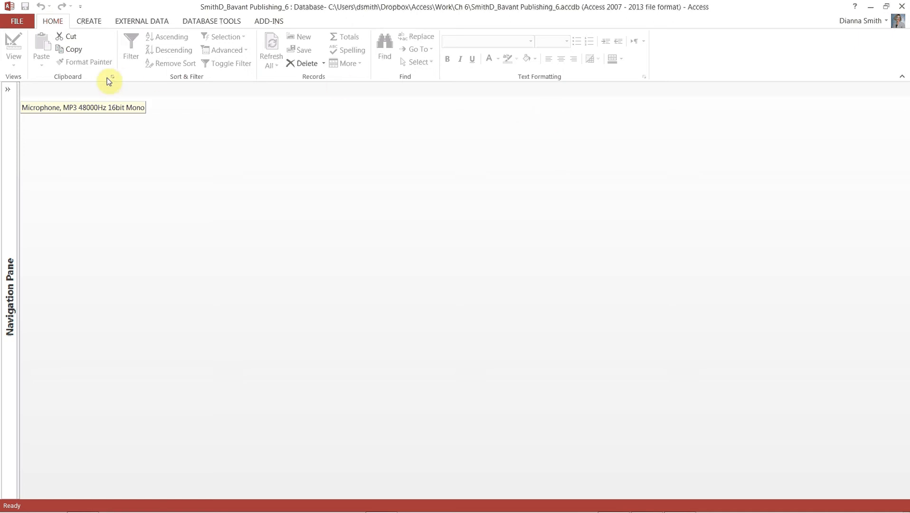
{"action": "left_click", "coordinate": [12, 95]}
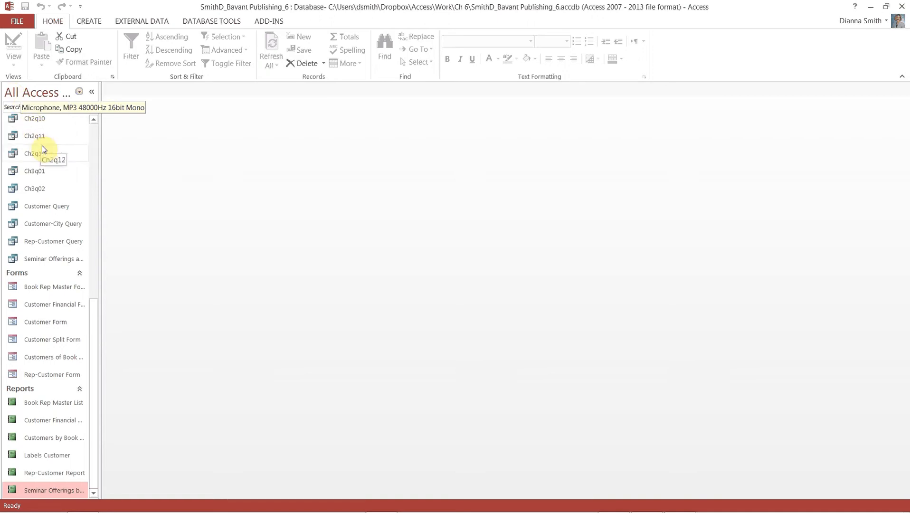
{"action": "left_click", "coordinate": [99, 313]}
{"action": "left_click", "coordinate": [98, 376]}
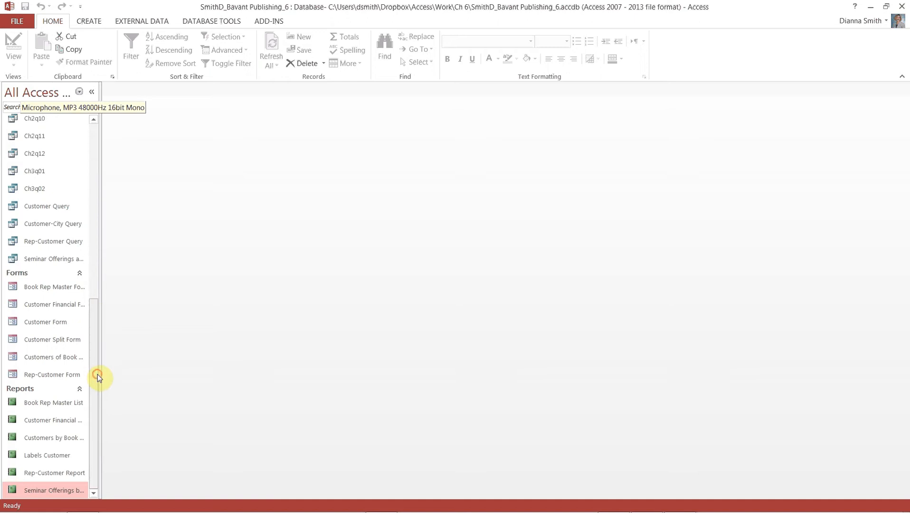
{"action": "left_click", "coordinate": [71, 403]}
{"action": "right_click", "coordinate": [71, 403]}
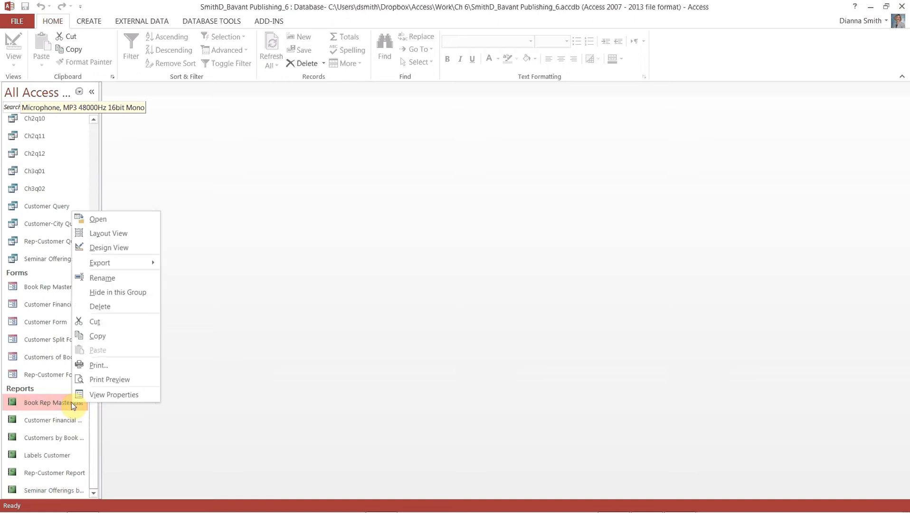
{"action": "left_click", "coordinate": [114, 250]}
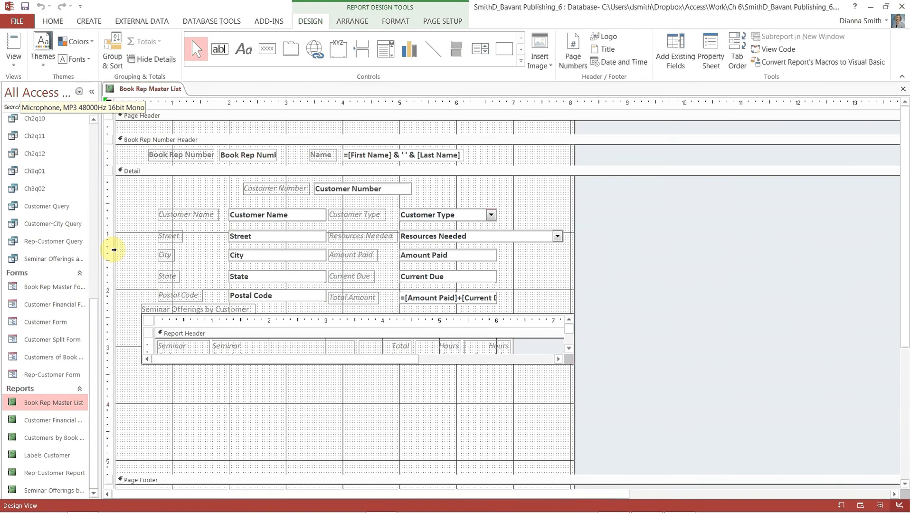
Step: Narrow the Seminar Offerings by Customer subreport so its right edge sits at about the 7-inch mark
{"action": "left_click", "coordinate": [278, 322]}
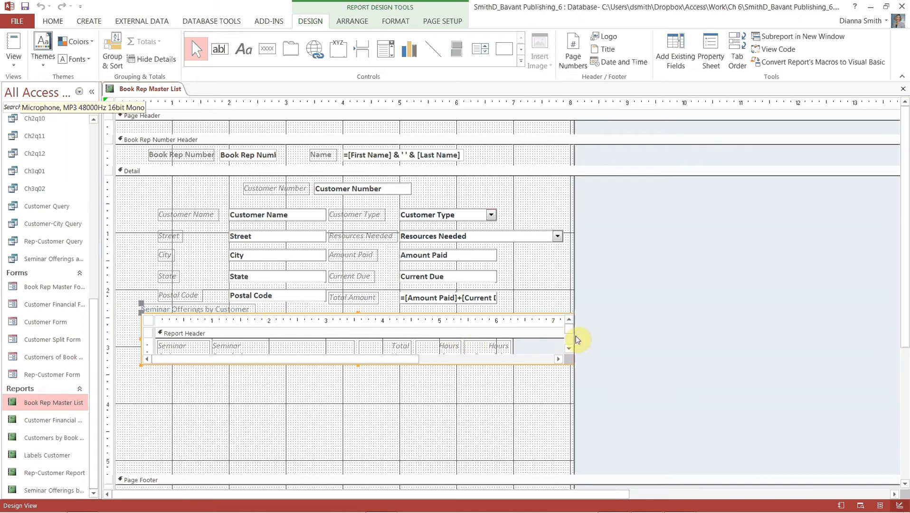
{"action": "left_click_drag", "start_coordinate": [575, 338], "coordinate": [514, 345]}
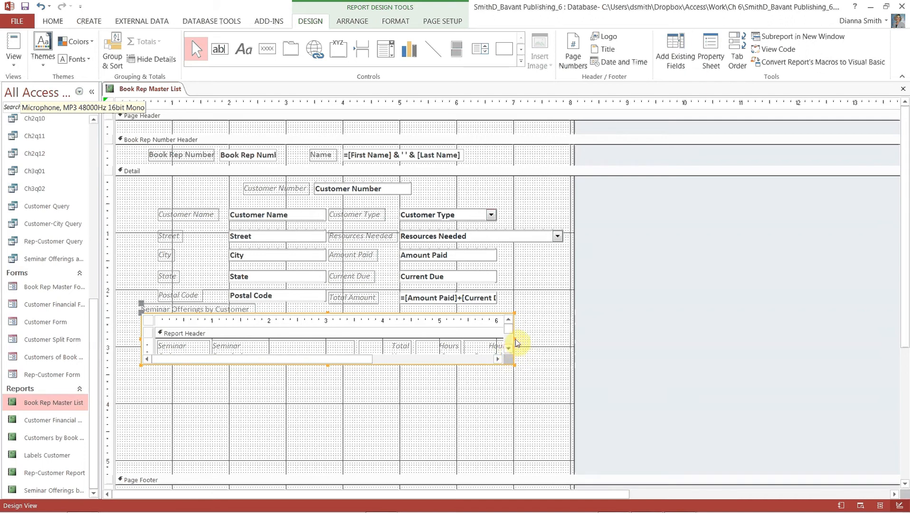
{"action": "left_click", "coordinate": [516, 369]}
{"action": "left_click", "coordinate": [521, 364]}
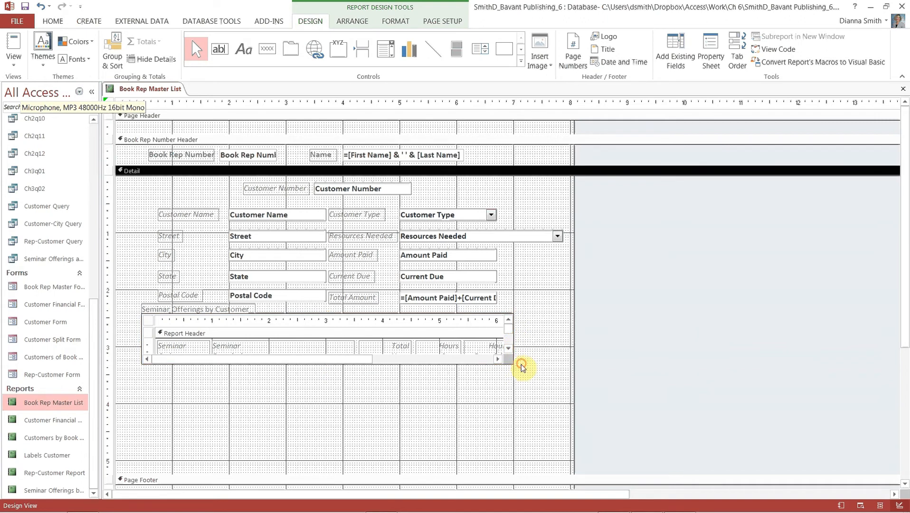
{"action": "left_click", "coordinate": [499, 358]}
{"action": "left_click", "coordinate": [498, 359]}
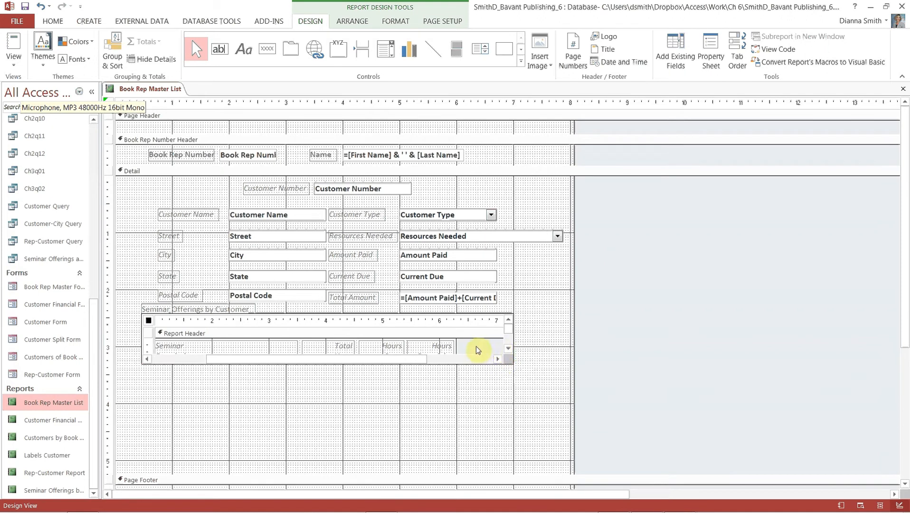
{"action": "left_click_drag", "start_coordinate": [406, 362], "coordinate": [311, 354]}
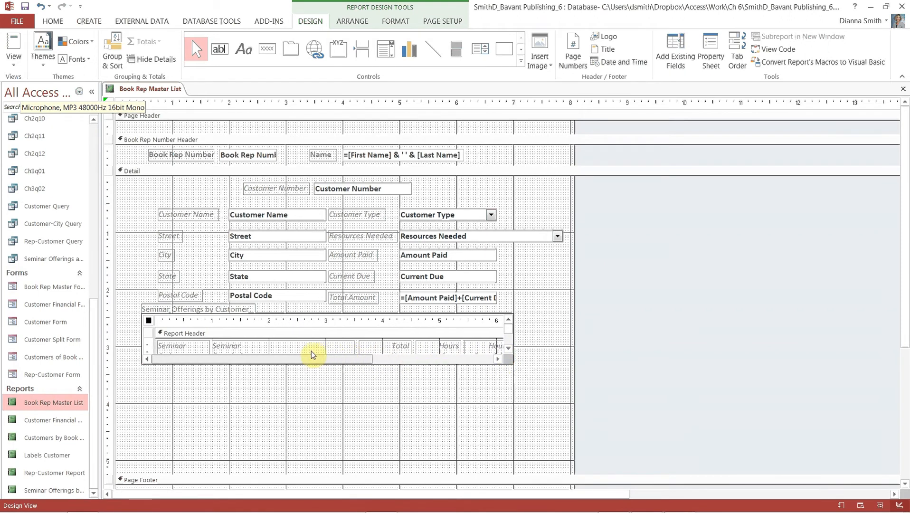
{"action": "left_click", "coordinate": [286, 319]}
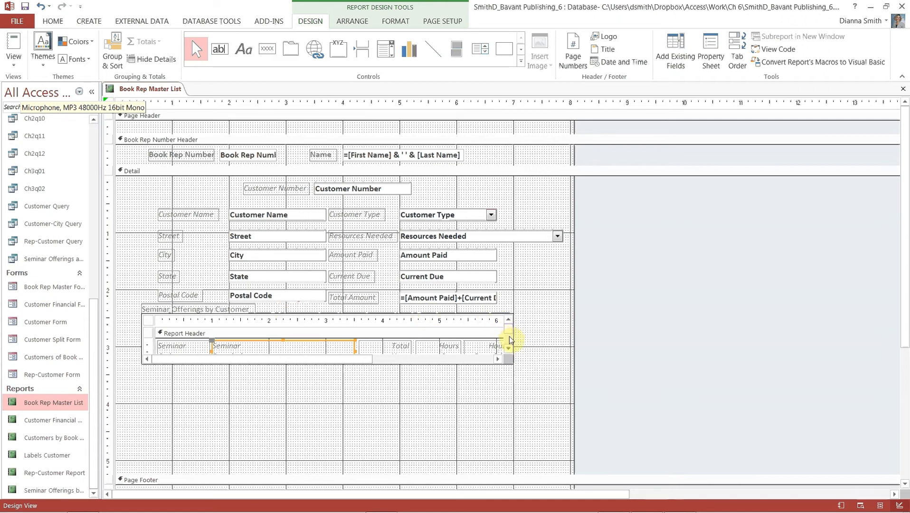
{"action": "left_click", "coordinate": [509, 336]}
{"action": "left_click", "coordinate": [509, 321]}
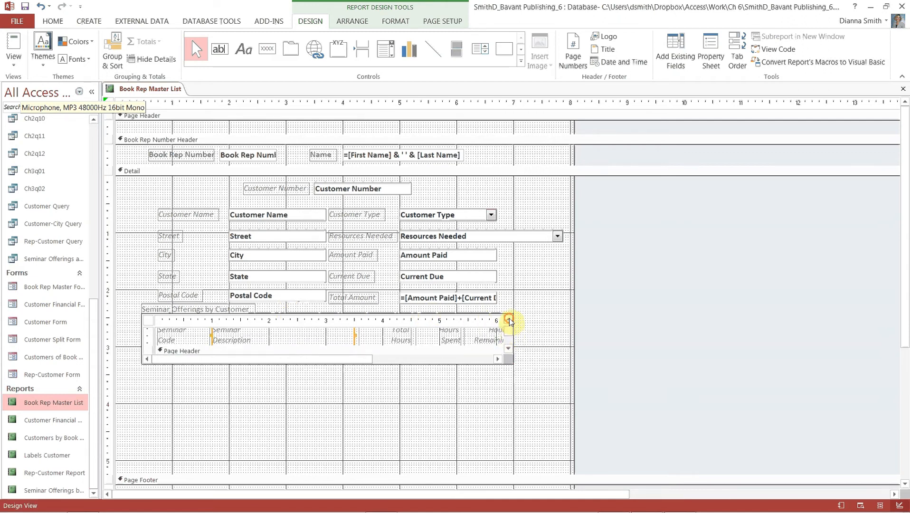
Step: Try widening the subreport slightly to fit the Hours Remaining column, and return its right edge to the 7-inch mark
{"action": "left_click", "coordinate": [514, 347]}
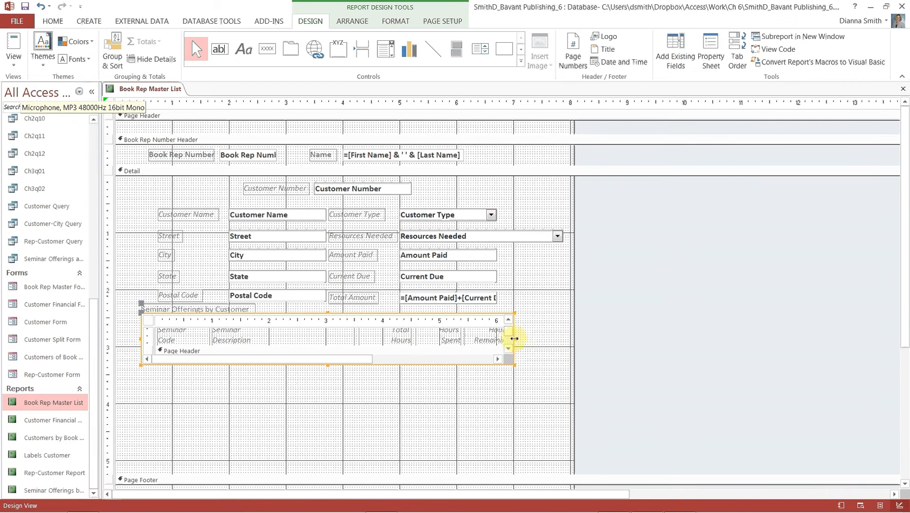
{"action": "left_click_drag", "start_coordinate": [514, 338], "coordinate": [521, 339]}
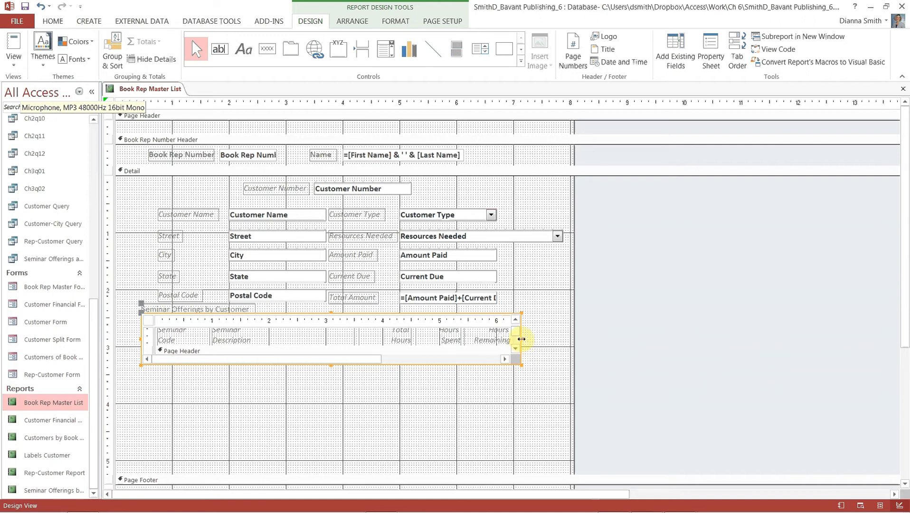
{"action": "mouse_move", "coordinate": [522, 339]}
{"action": "left_mouse_down"}
{"action": "mouse_move", "coordinate": [549, 339]}
{"action": "mouse_move", "coordinate": [514, 341]}
{"action": "left_mouse_up"}
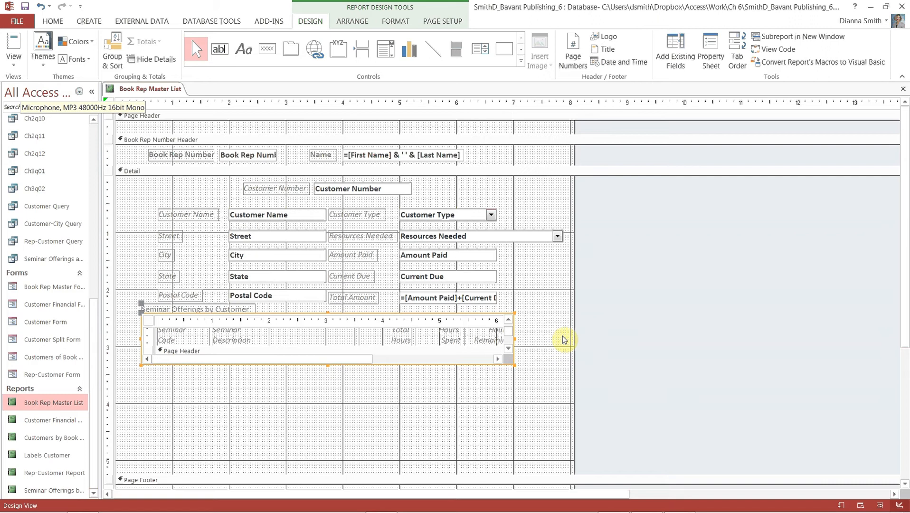
Step: Reduce the height of the Detail section so it ends just below the subreport
{"action": "left_click", "coordinate": [324, 473]}
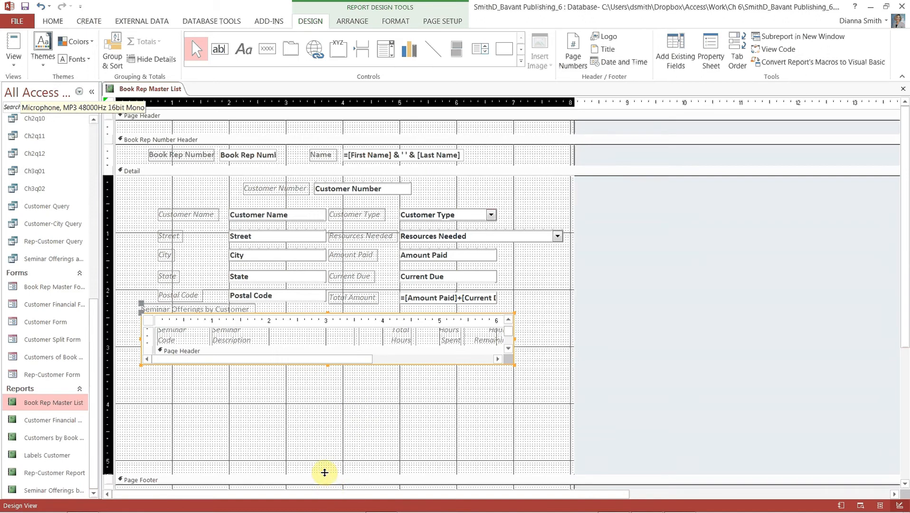
{"action": "left_click_drag", "start_coordinate": [325, 472], "coordinate": [323, 368]}
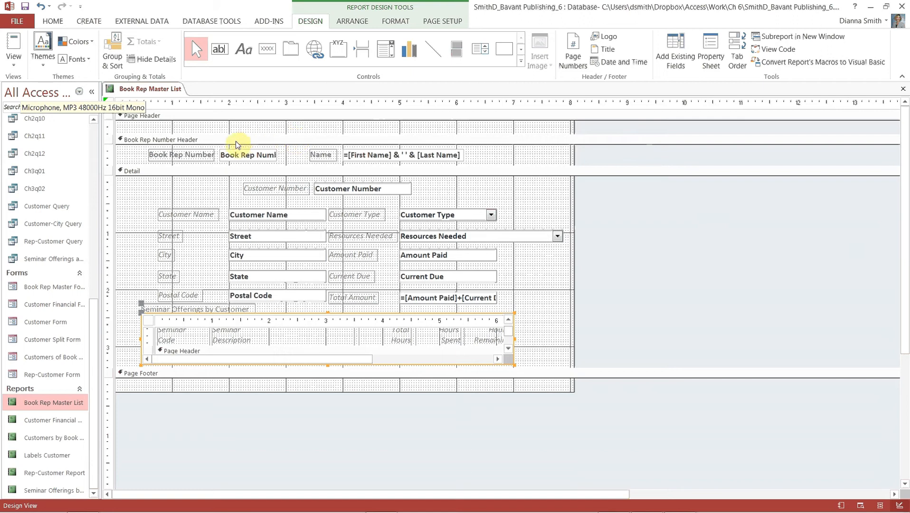
Step: Delete the Seminar Offerings by Customer label above the subreport and reduce the report width to about 7.9 inches
{"action": "left_click", "coordinate": [151, 309]}
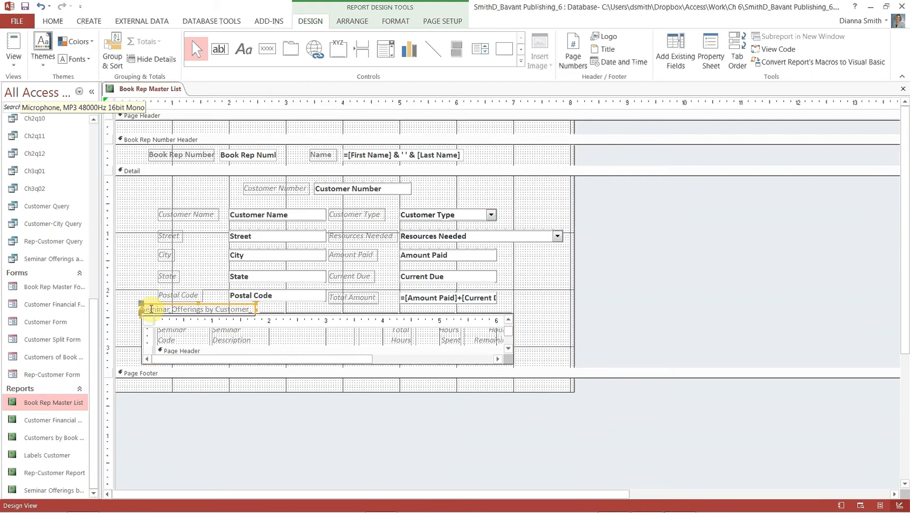
{"action": "key", "text": "Delete"}
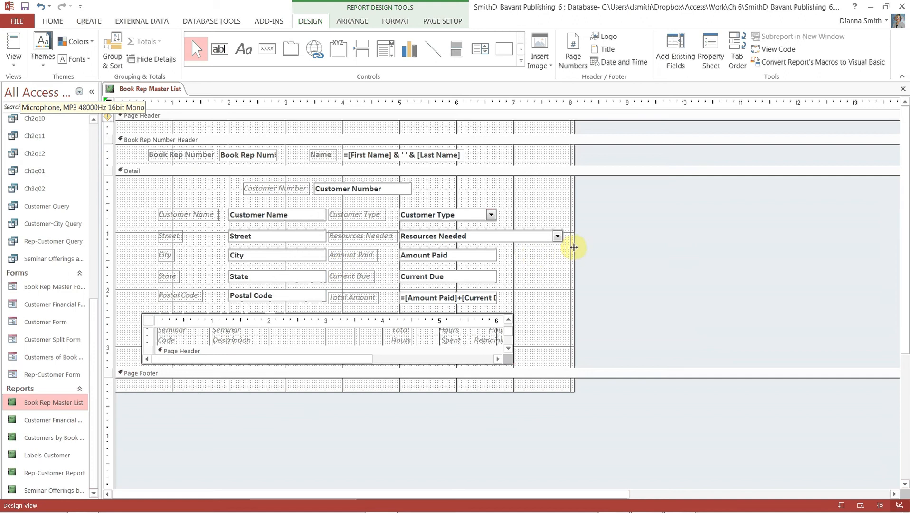
{"action": "left_click_drag", "start_coordinate": [573, 247], "coordinate": [564, 250]}
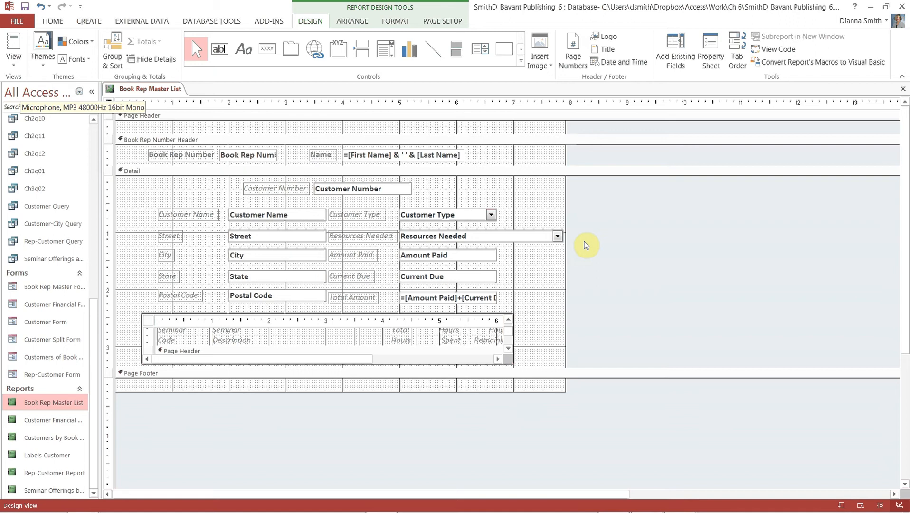
Step: Set the Repeat Section property of the Book Rep Number Header section to Yes
{"action": "left_click", "coordinate": [190, 142]}
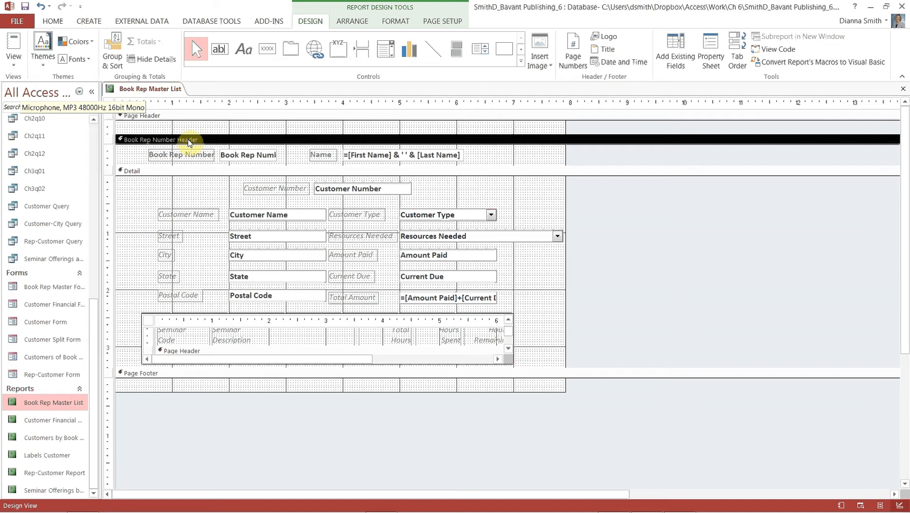
{"action": "left_click", "coordinate": [708, 54]}
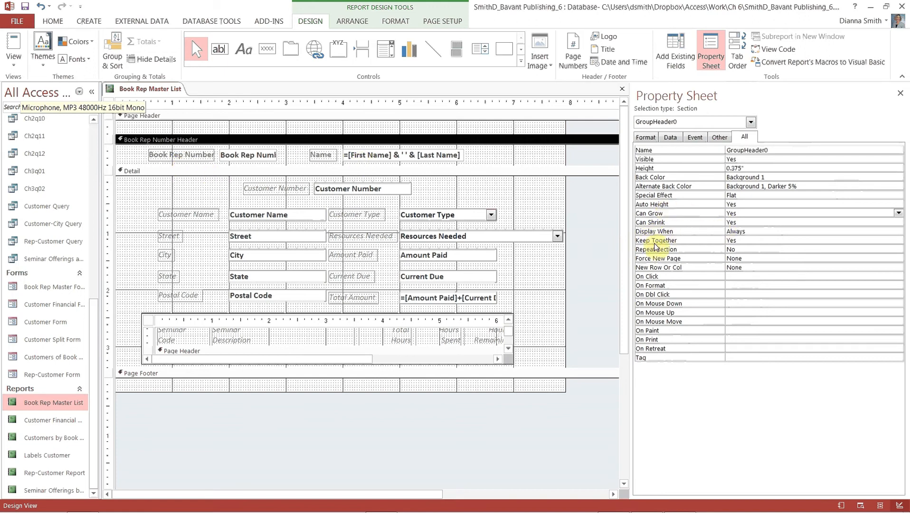
{"action": "left_click", "coordinate": [749, 241]}
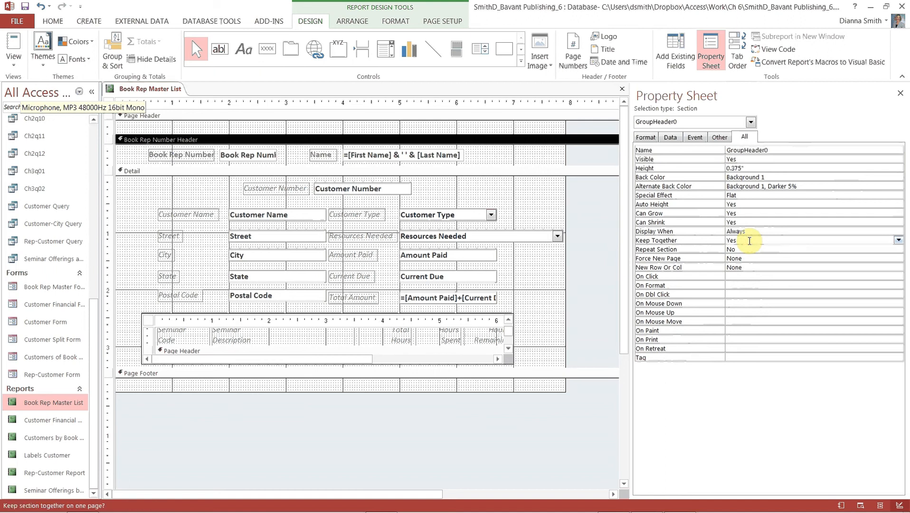
{"action": "left_click", "coordinate": [746, 249]}
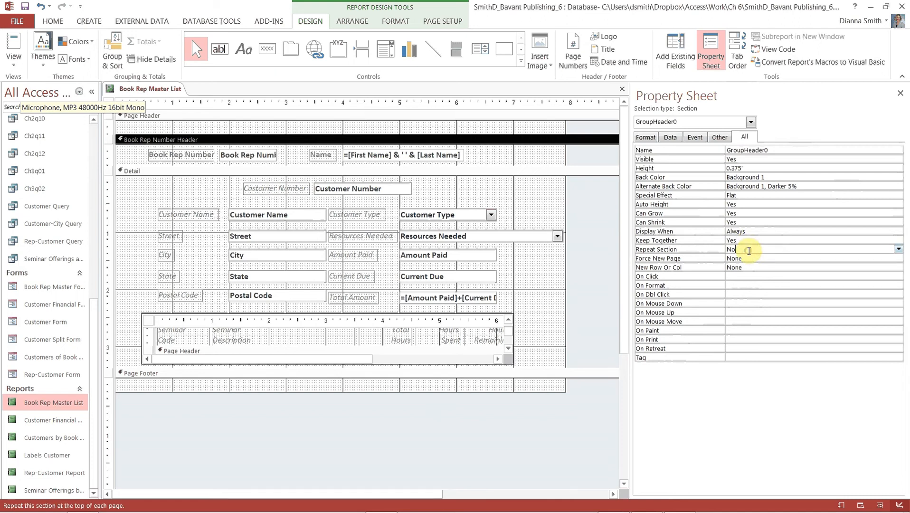
{"action": "left_click", "coordinate": [898, 249]}
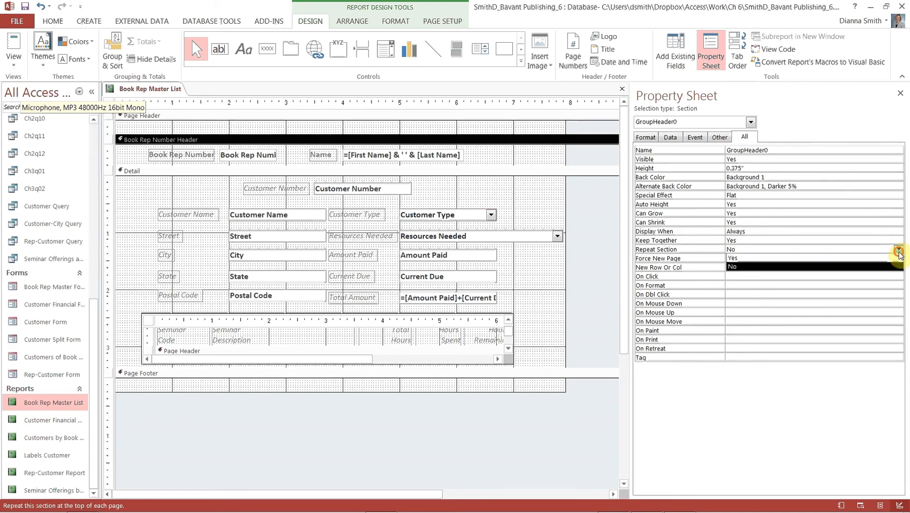
{"action": "left_click", "coordinate": [848, 259]}
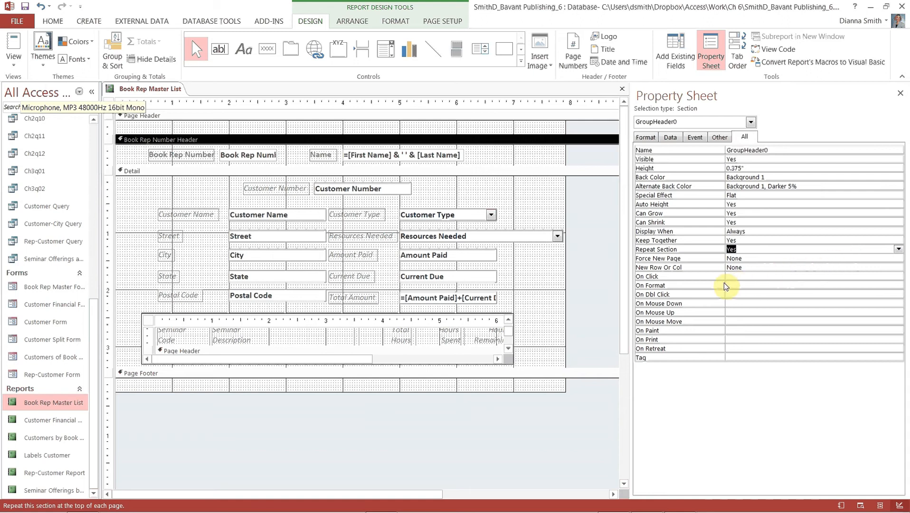
Step: Set the Book Rep Number Header's Force New Page property to Before Section, and close the property sheet
{"action": "left_click", "coordinate": [759, 257]}
{"action": "left_click", "coordinate": [897, 259]}
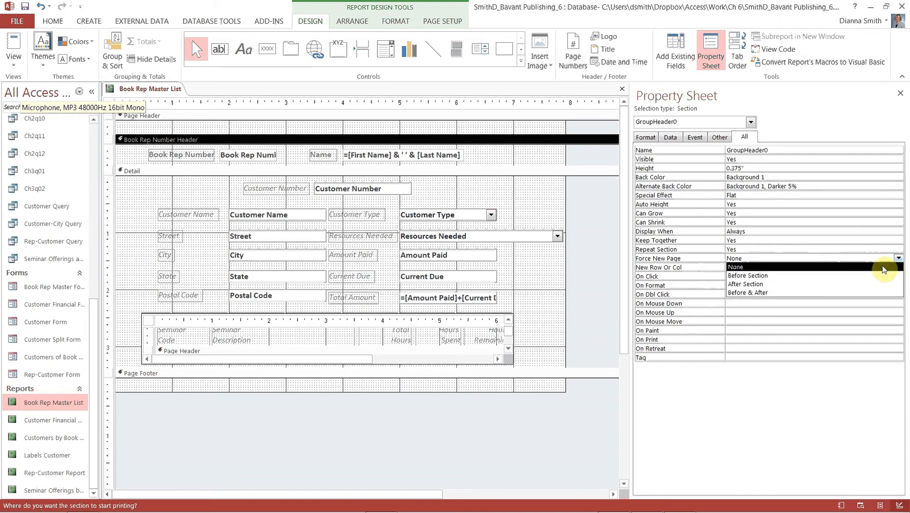
{"action": "left_click", "coordinate": [875, 276]}
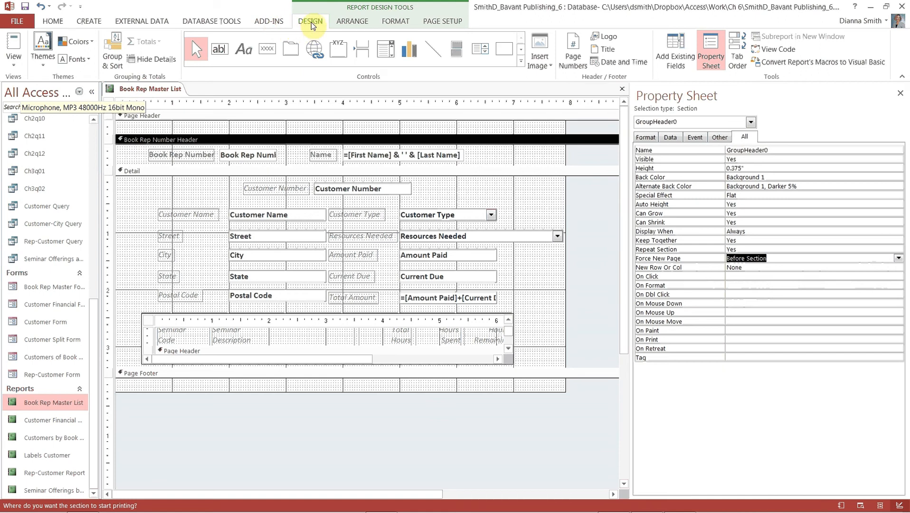
{"action": "left_click", "coordinate": [900, 94]}
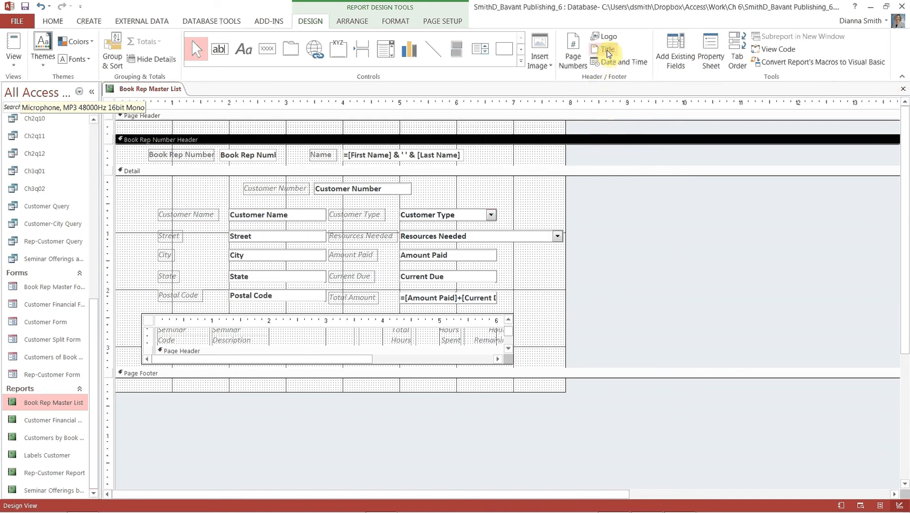
Step: Add a title to the Book Rep Master List report's header
{"action": "left_click", "coordinate": [608, 50]}
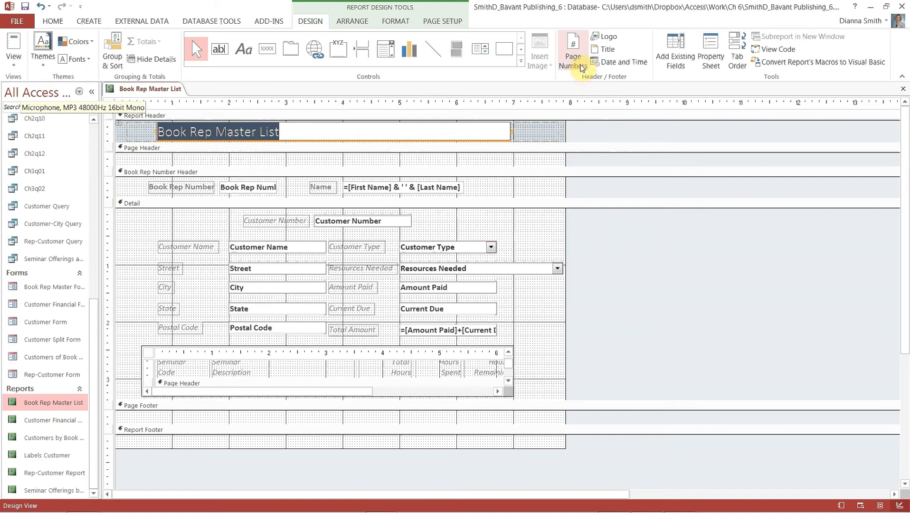
Step: Add Page N page numbers at the top of the page with Left alignment, shown on the first page
{"action": "left_click", "coordinate": [580, 67]}
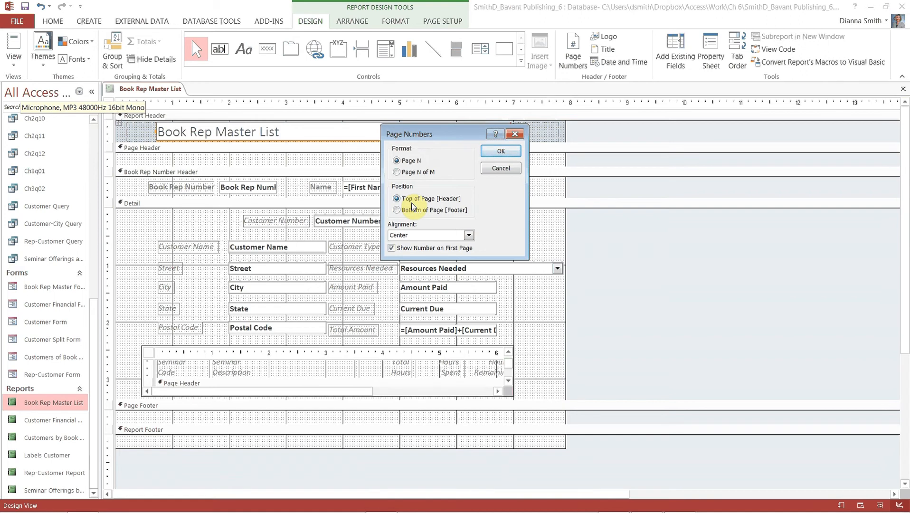
{"action": "left_click", "coordinate": [471, 237]}
{"action": "left_click", "coordinate": [457, 245]}
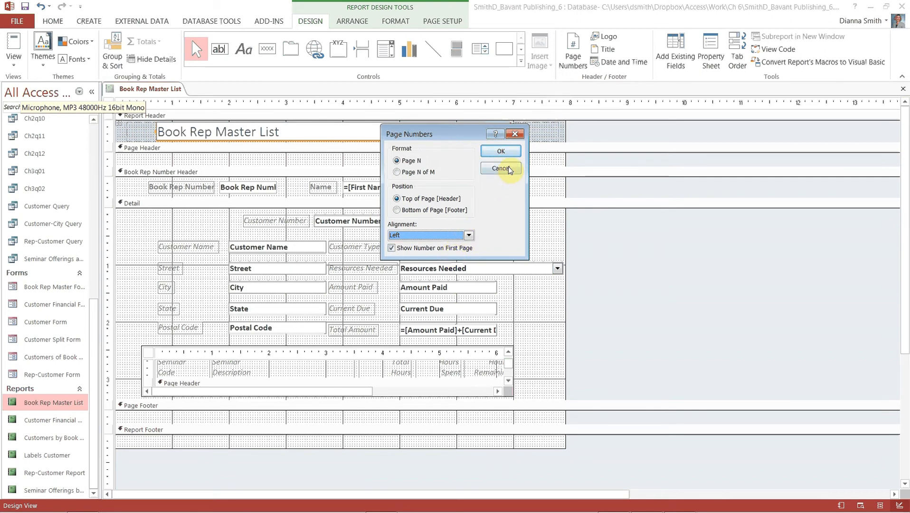
{"action": "left_click", "coordinate": [500, 151]}
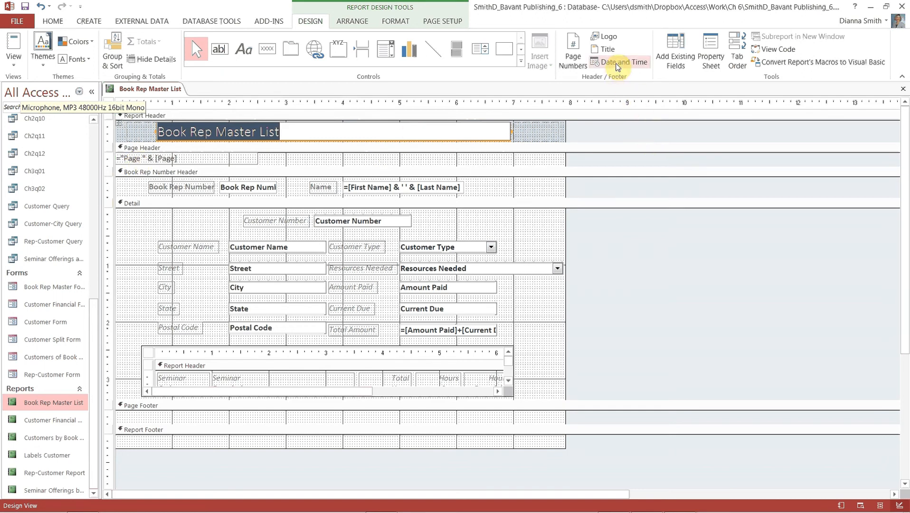
Step: Insert the date in the short 7/7/2014 format into the report, without including the time
{"action": "left_click", "coordinate": [617, 66]}
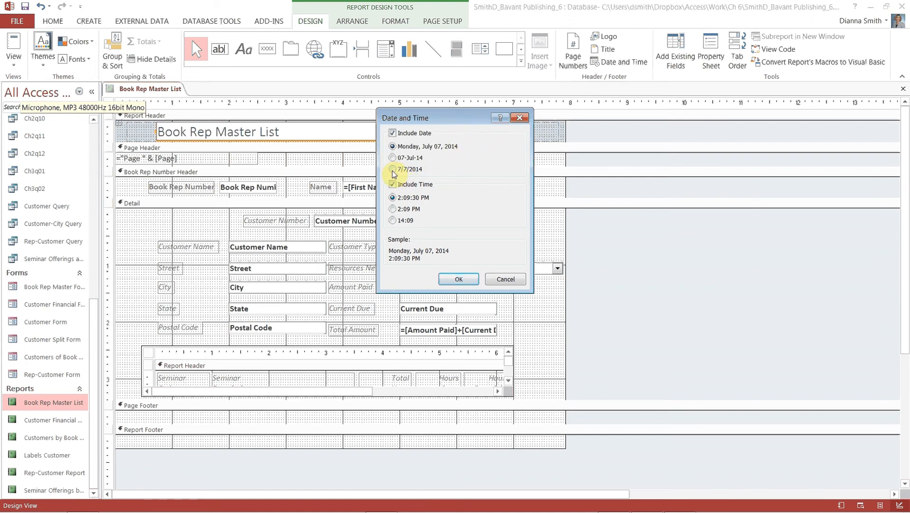
{"action": "left_click", "coordinate": [393, 170]}
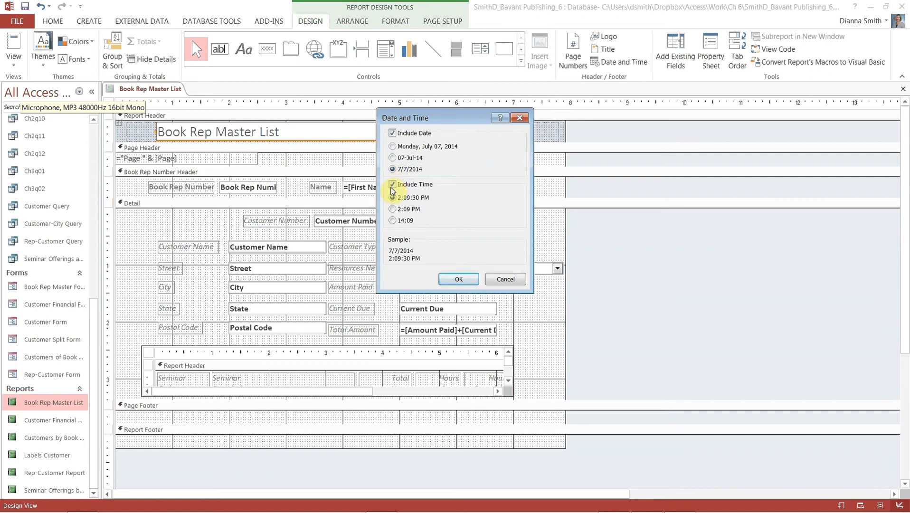
{"action": "left_click", "coordinate": [393, 184]}
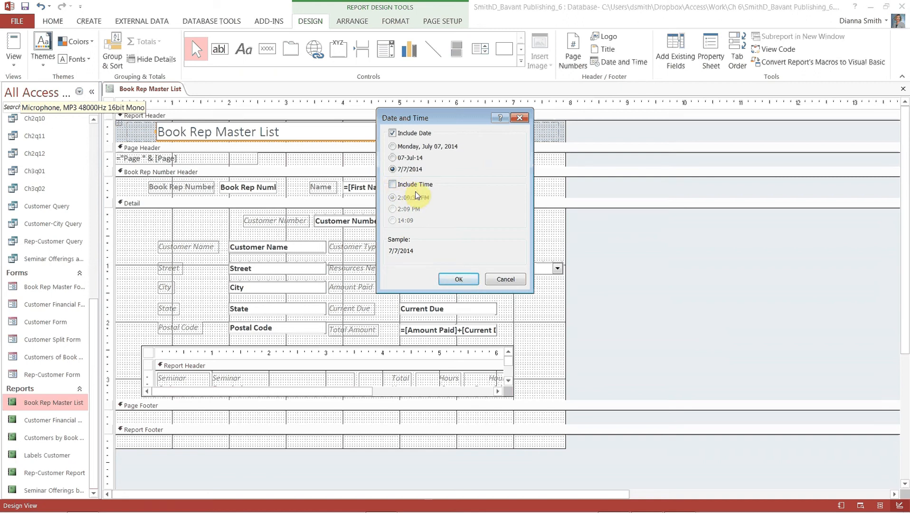
{"action": "left_click", "coordinate": [455, 280]}
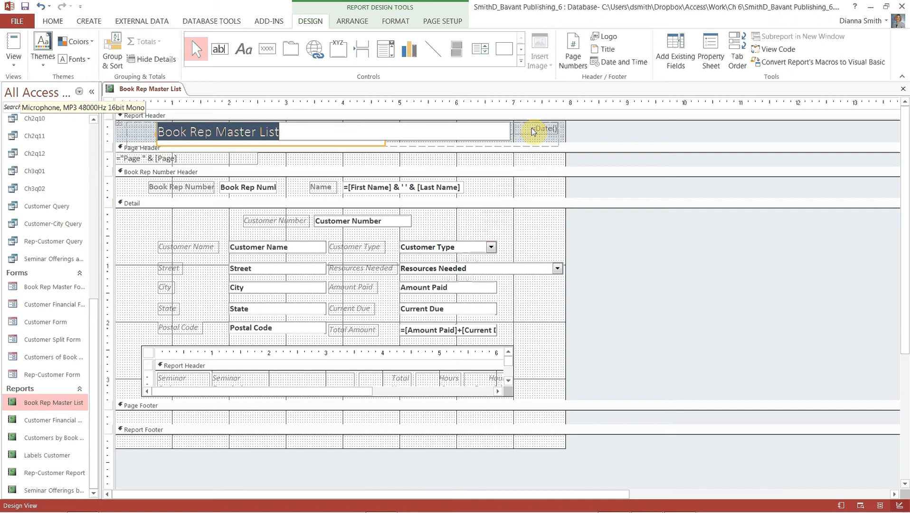
Step: Try to move the date control directly from the report header into the page header
{"action": "left_click", "coordinate": [53, 22]}
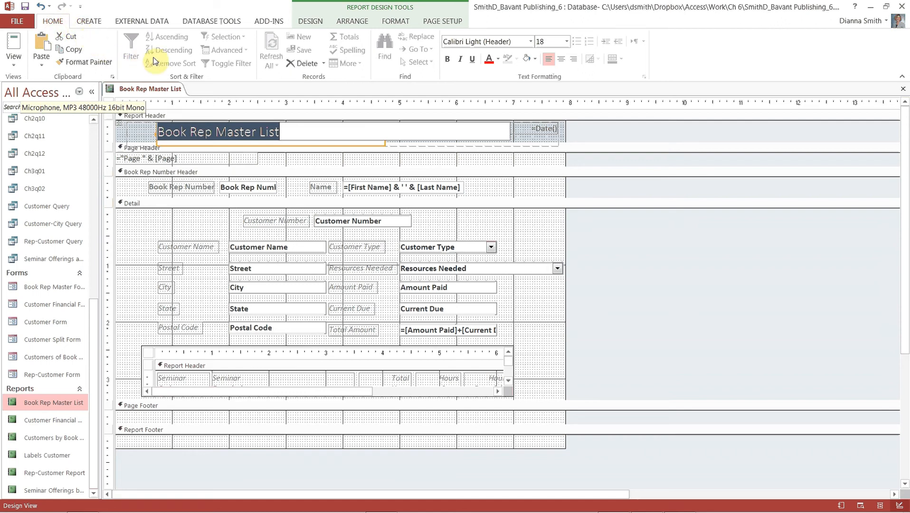
{"action": "left_click", "coordinate": [530, 133]}
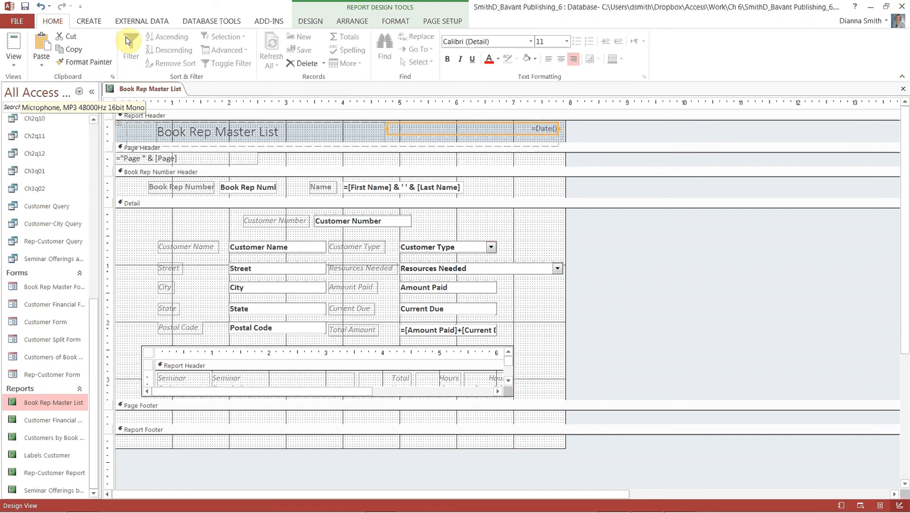
{"action": "left_click", "coordinate": [72, 36]}
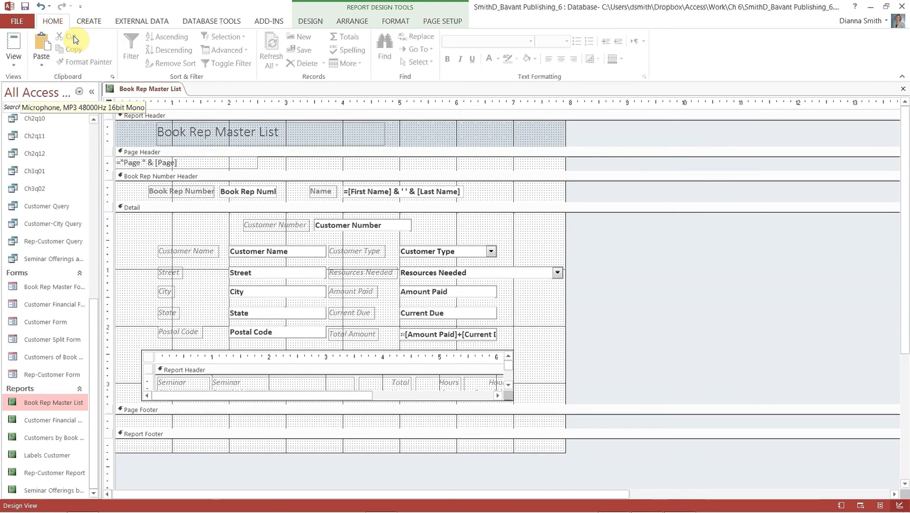
{"action": "left_click", "coordinate": [41, 7]}
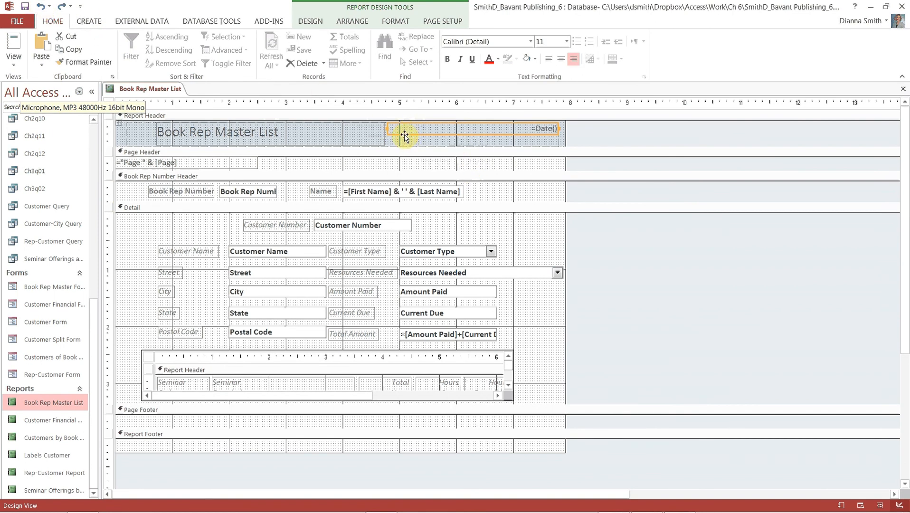
{"action": "left_click_drag", "start_coordinate": [404, 136], "coordinate": [403, 171]}
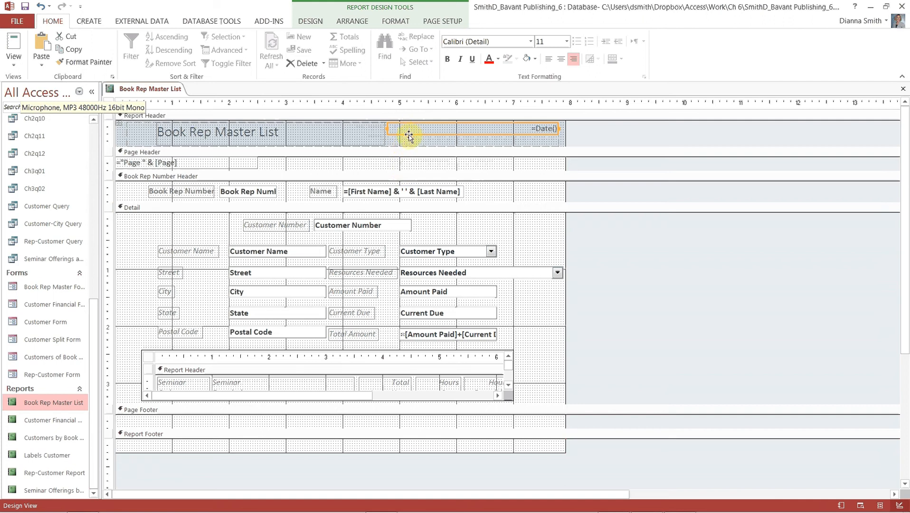
{"action": "left_click_drag", "start_coordinate": [409, 132], "coordinate": [411, 169]}
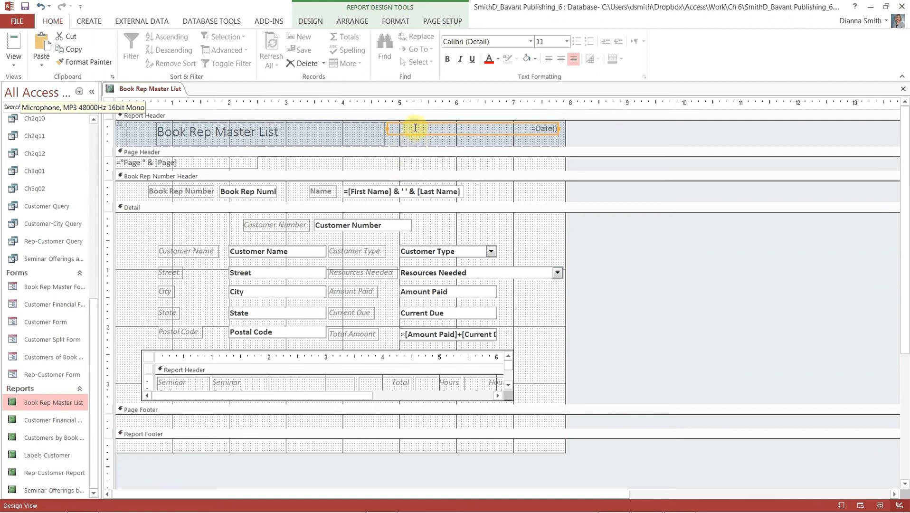
Step: Cut the date control from the report header and paste it into the Page Header section
{"action": "left_click", "coordinate": [68, 36]}
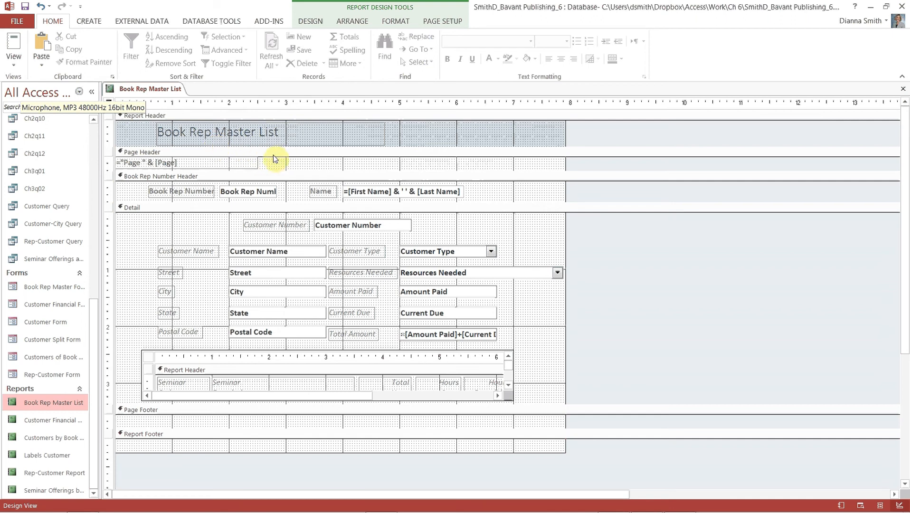
{"action": "left_click", "coordinate": [288, 152]}
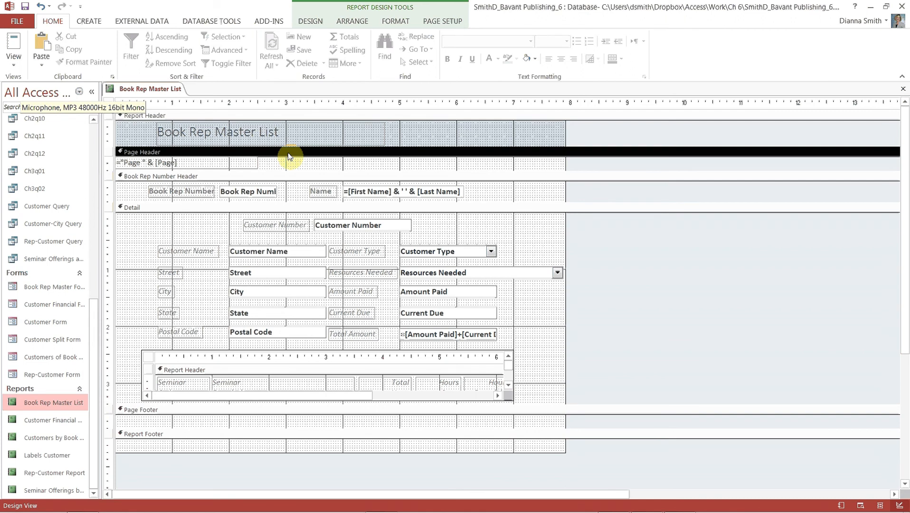
{"action": "left_click", "coordinate": [41, 46]}
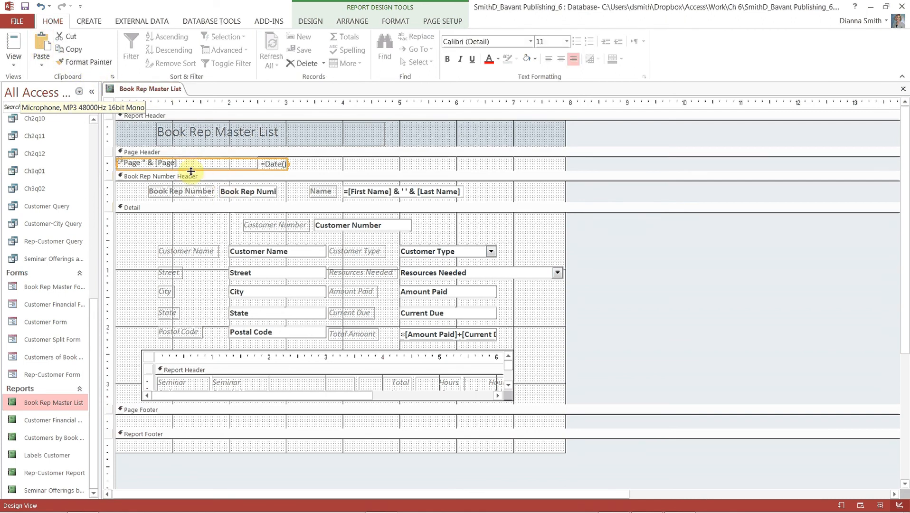
Step: Move the date control across the page header until its right edge is at about the 7-inch mark
{"action": "left_click", "coordinate": [145, 163], "text": "shift"}
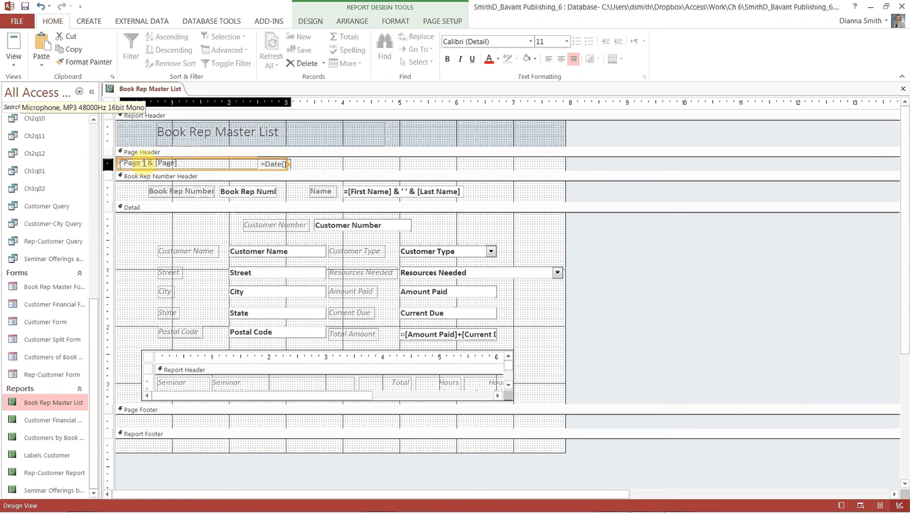
{"action": "key", "text": "Right"}
{"action": "key", "text": "Right"}
{"action": "key", "text": "Right"}
{"action": "key", "text": "Right"}
{"action": "key", "text": "Right"}
{"action": "key", "text": "Right"}
{"action": "key", "text": "Right"}
{"action": "key", "text": "Right"}
{"action": "key", "text": "Right"}
{"action": "key", "text": "Right"}
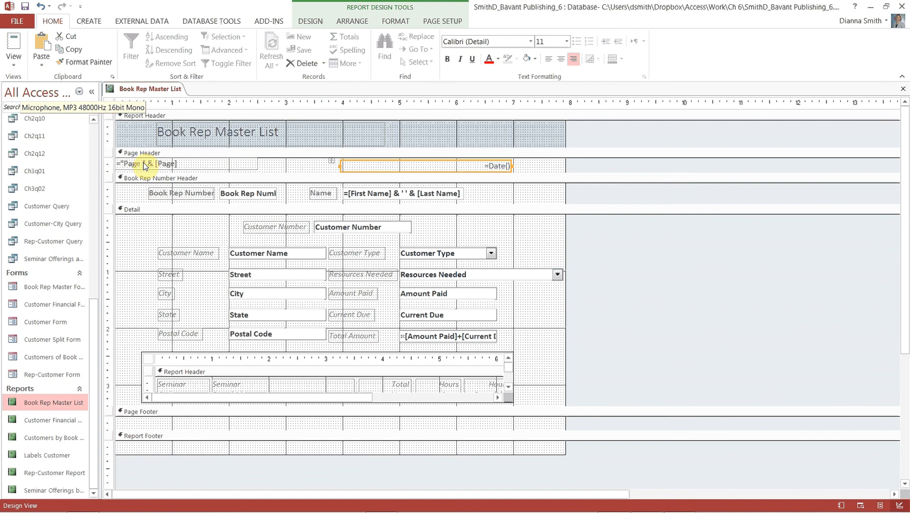
{"action": "key", "text": "Right"}
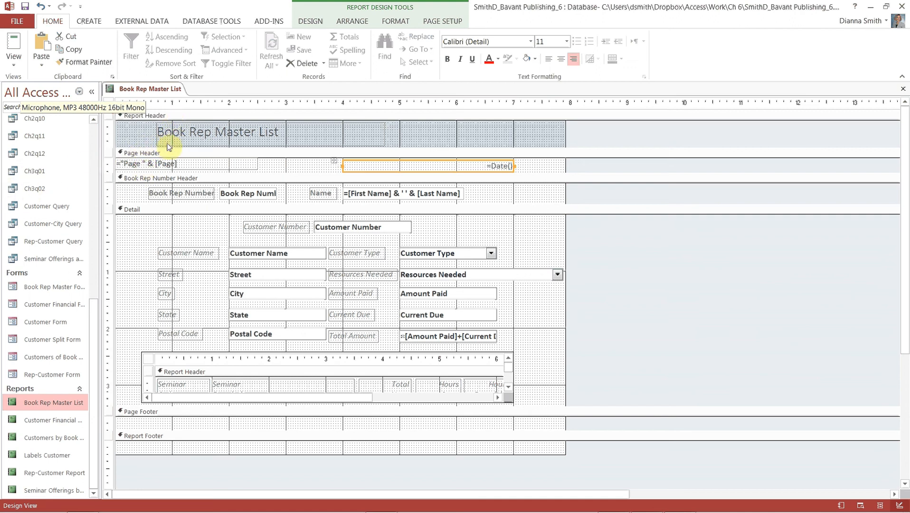
Step: Set the Report Header section's fill/back color to white
{"action": "right_click", "coordinate": [181, 116]}
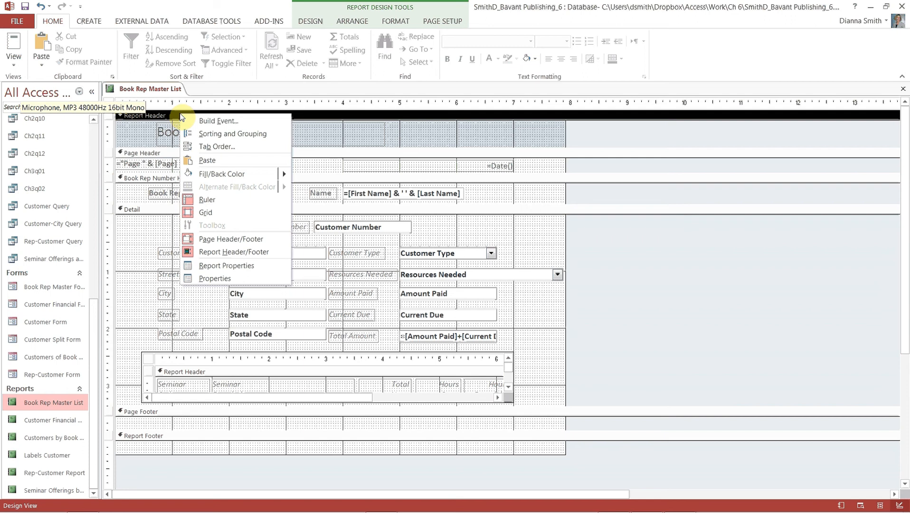
{"action": "mouse_move", "coordinate": [203, 180]}
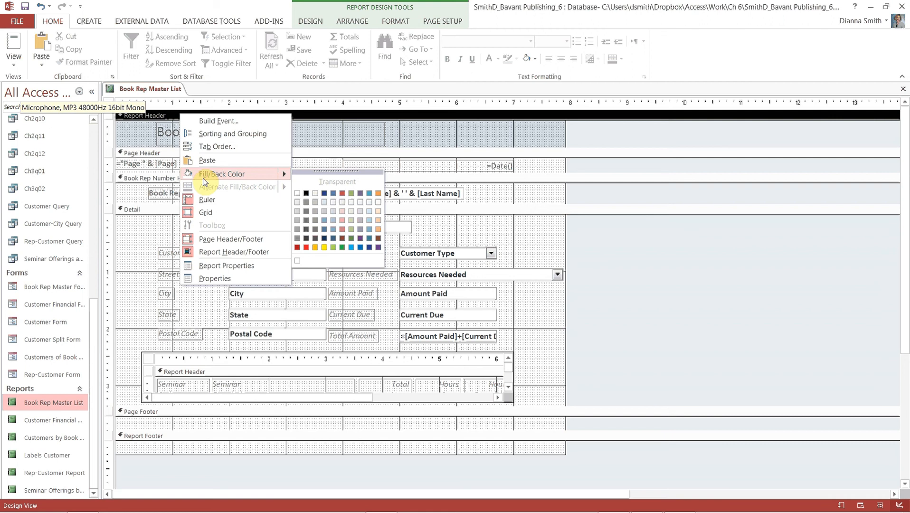
{"action": "left_click", "coordinate": [259, 171]}
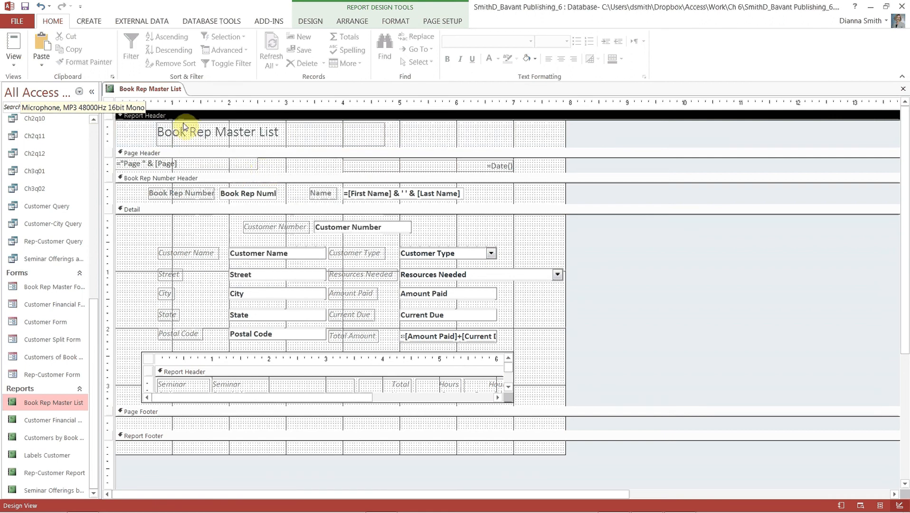
{"action": "right_click", "coordinate": [166, 116]}
{"action": "mouse_move", "coordinate": [192, 178]}
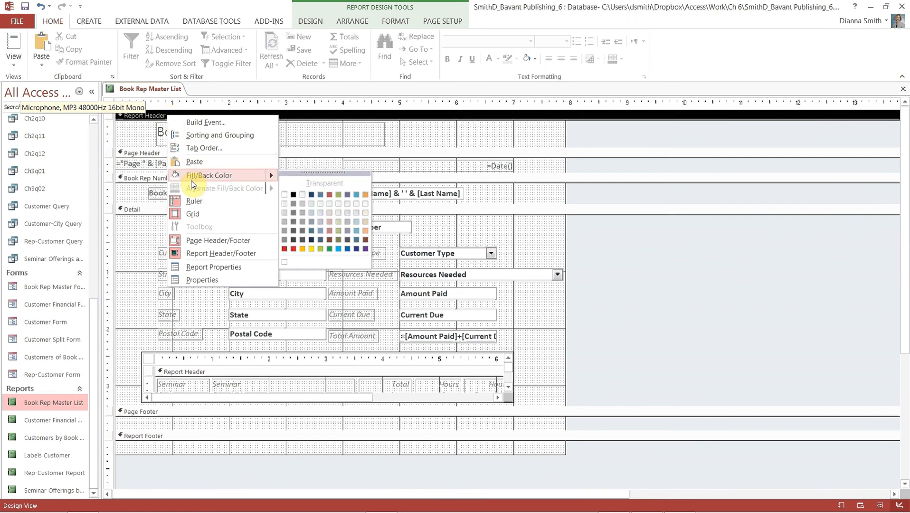
{"action": "left_click", "coordinate": [284, 195]}
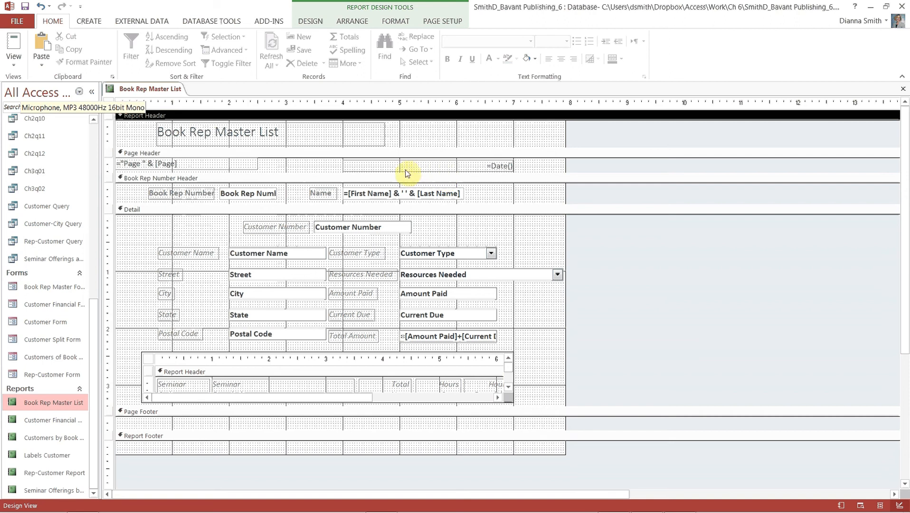
Step: Set the Detail section's alternate fill/back color to None
{"action": "right_click", "coordinate": [240, 212]}
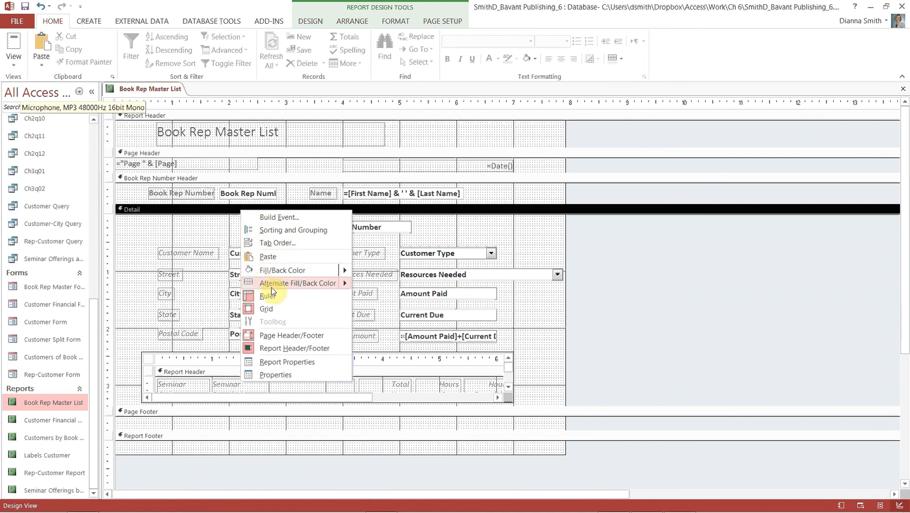
{"action": "mouse_move", "coordinate": [300, 288]}
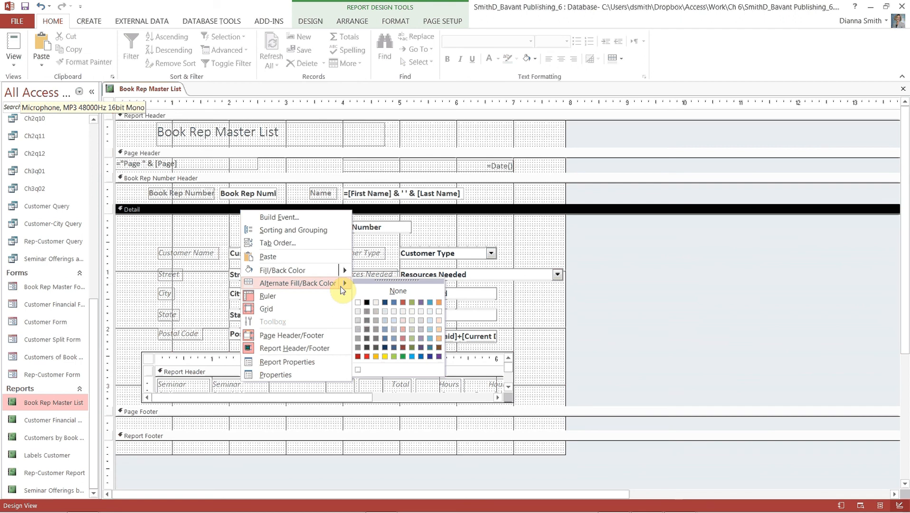
{"action": "left_click", "coordinate": [373, 293]}
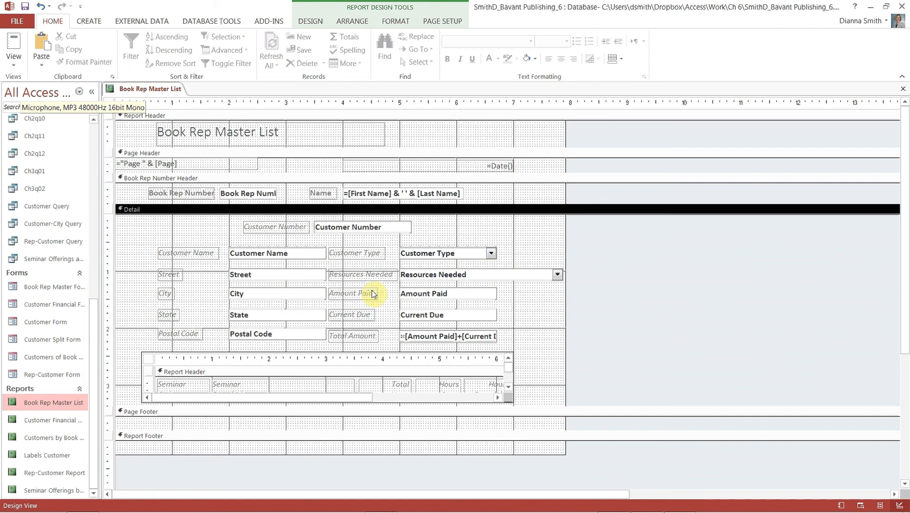
Step: Check the fill color options of the subreport's report header and the main report's page footer and report footer
{"action": "left_click", "coordinate": [214, 373]}
{"action": "right_click", "coordinate": [214, 373]}
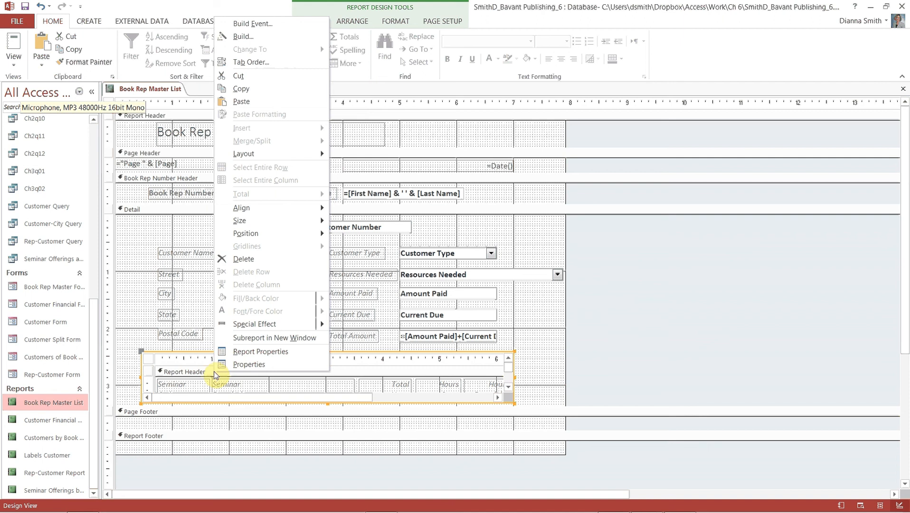
{"action": "left_click", "coordinate": [214, 374]}
{"action": "right_click", "coordinate": [215, 373]}
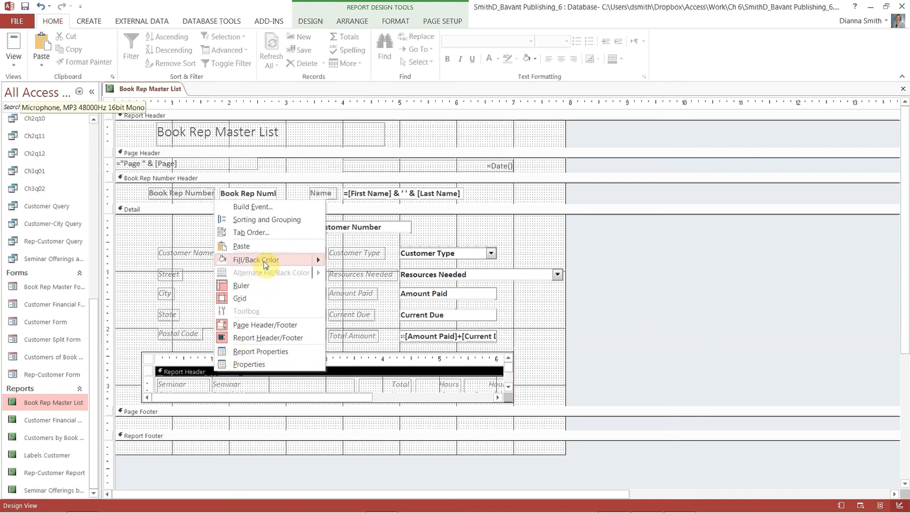
{"action": "mouse_move", "coordinate": [263, 261]}
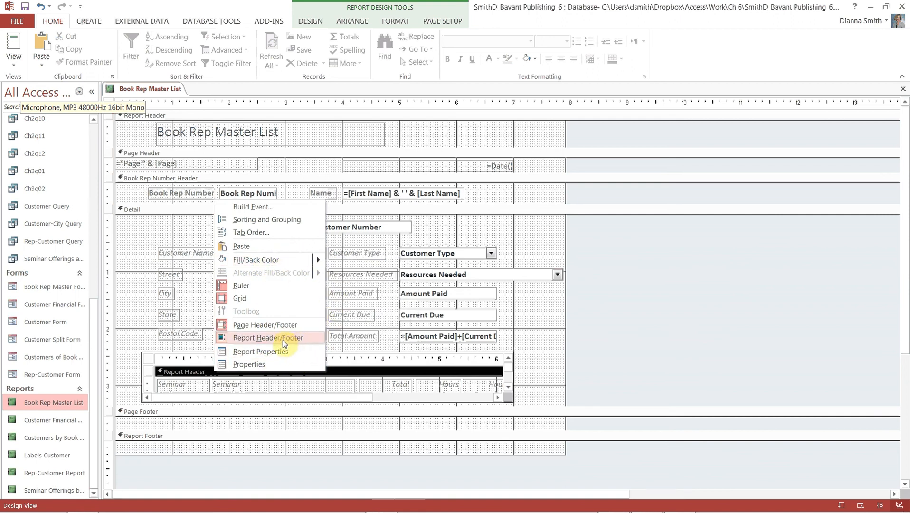
{"action": "left_click", "coordinate": [177, 413]}
{"action": "right_click", "coordinate": [177, 414]}
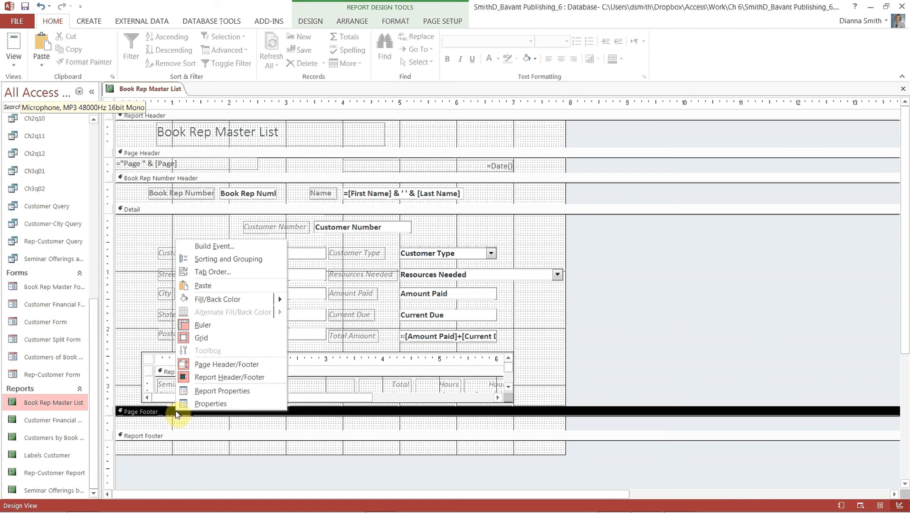
{"action": "mouse_move", "coordinate": [245, 300]}
{"action": "left_click", "coordinate": [181, 439]}
{"action": "right_click", "coordinate": [181, 440]}
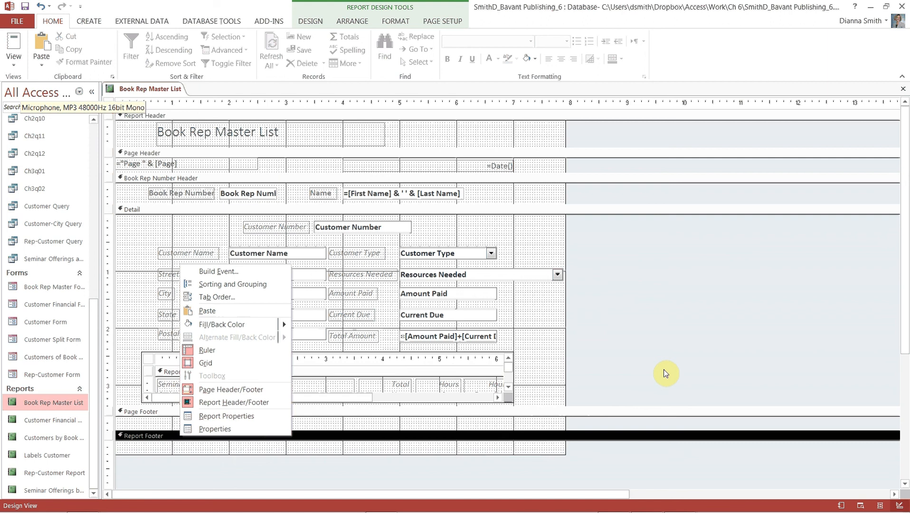
Step: Save the Book Rep Master List report and close it
{"action": "left_click", "coordinate": [25, 8]}
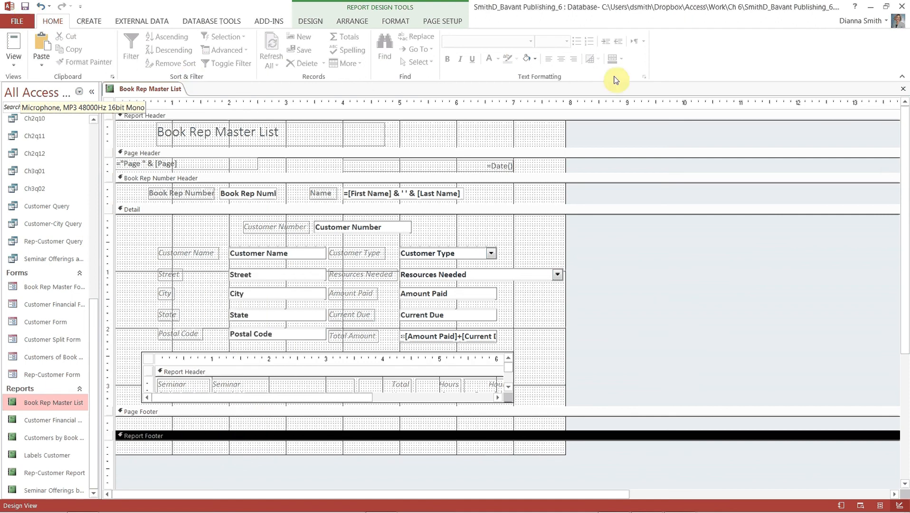
{"action": "left_click", "coordinate": [903, 89]}
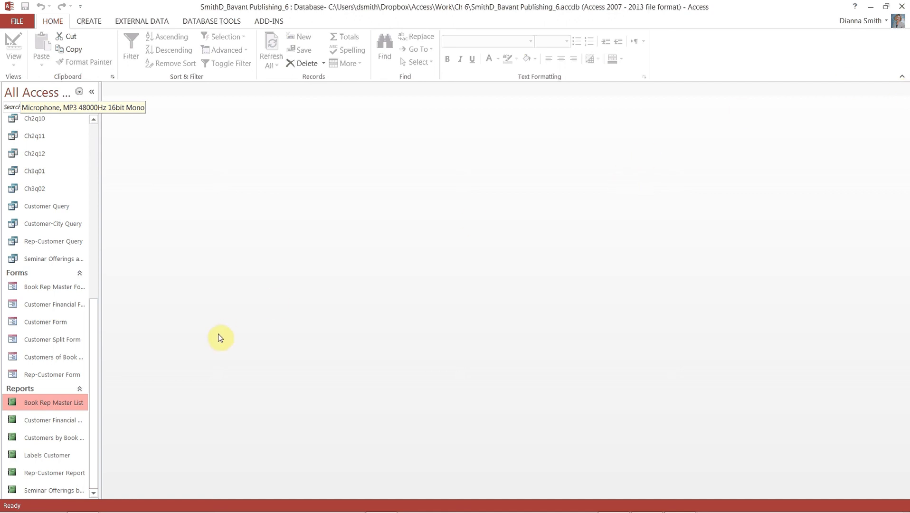
Step: Reopen the Book Rep Master List report in Design View to review its layout, and close it again
{"action": "right_click", "coordinate": [62, 403]}
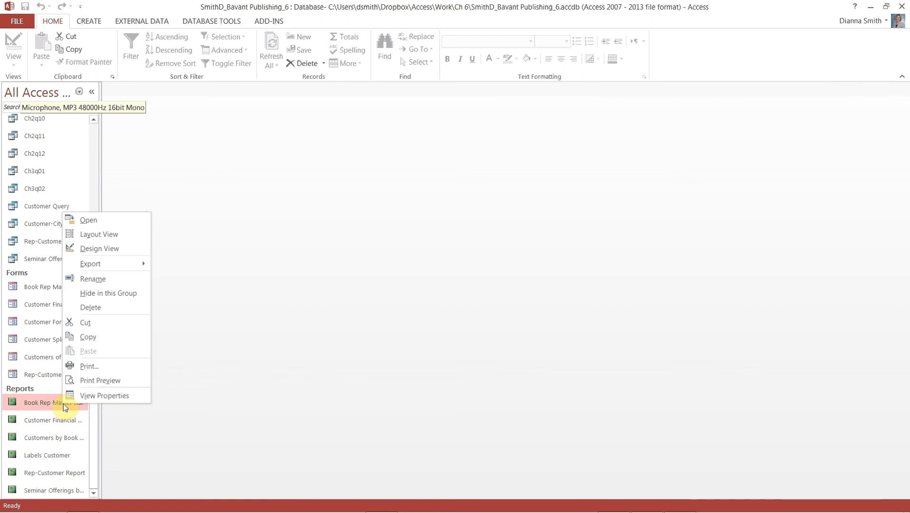
{"action": "left_click", "coordinate": [102, 249]}
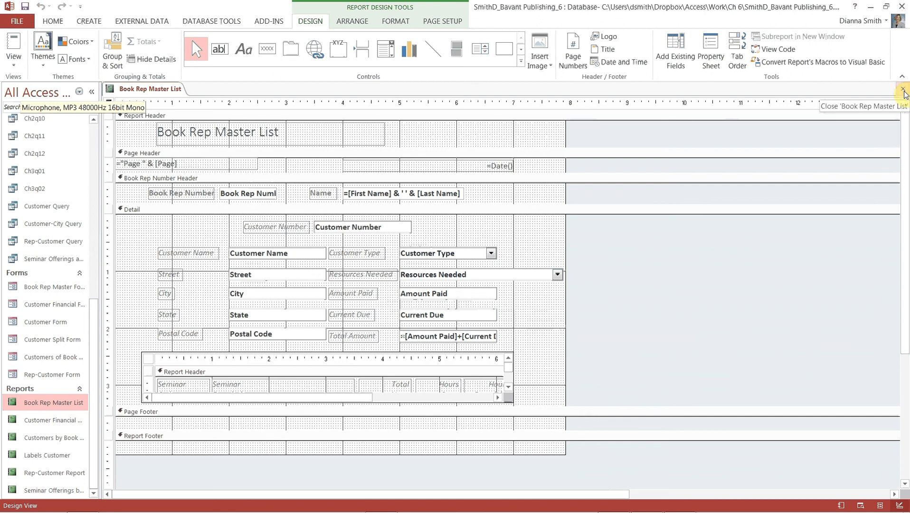
{"action": "left_click", "coordinate": [903, 91]}
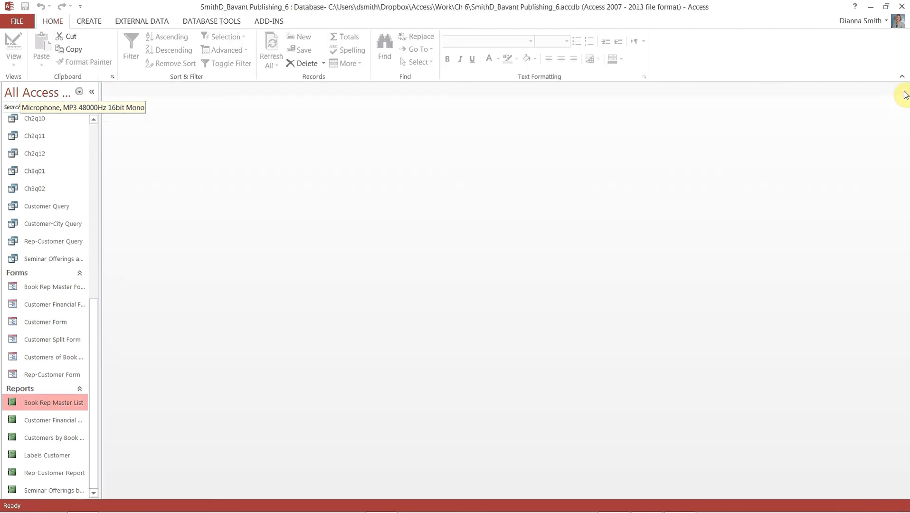